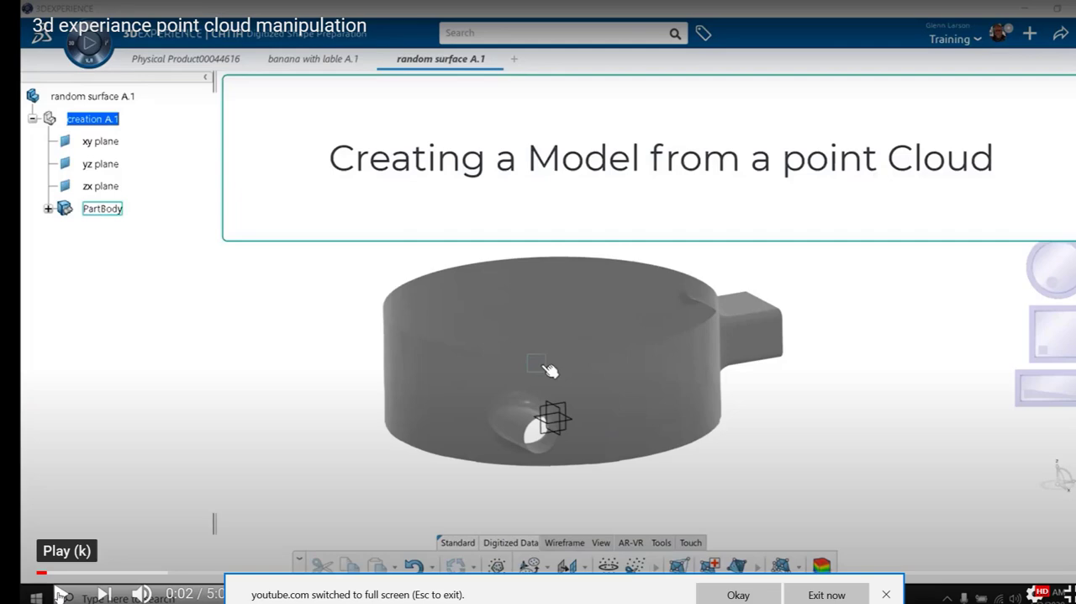
click(61, 593)
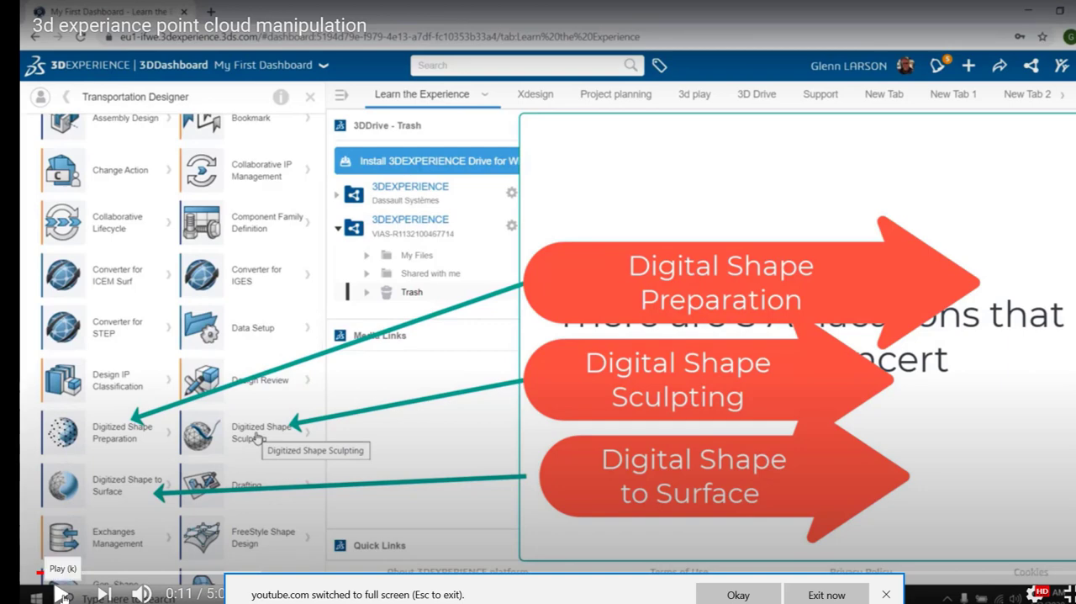
click(60, 592)
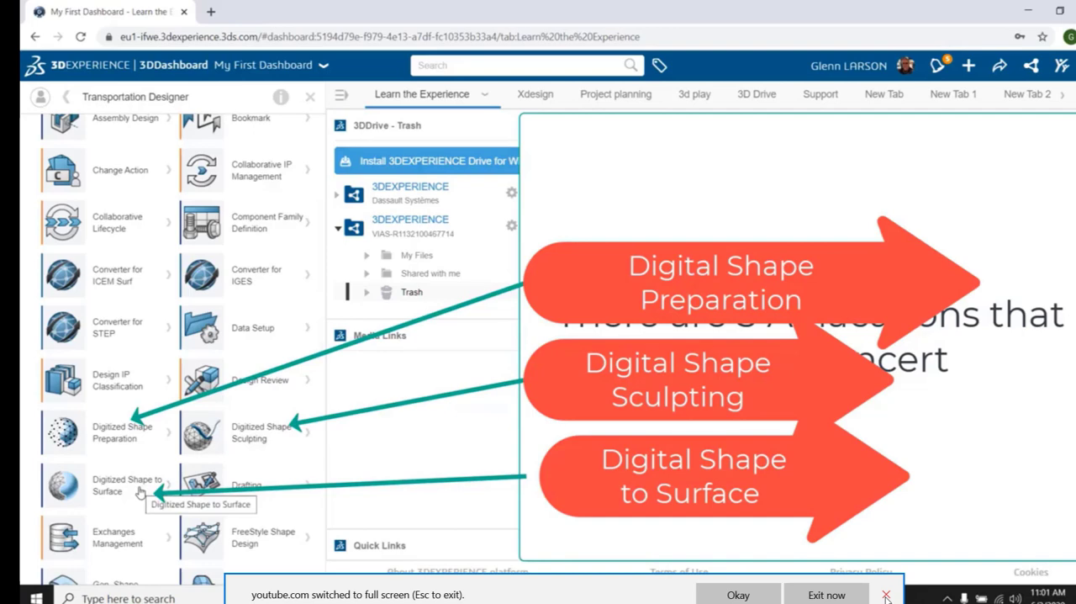
click(886, 594)
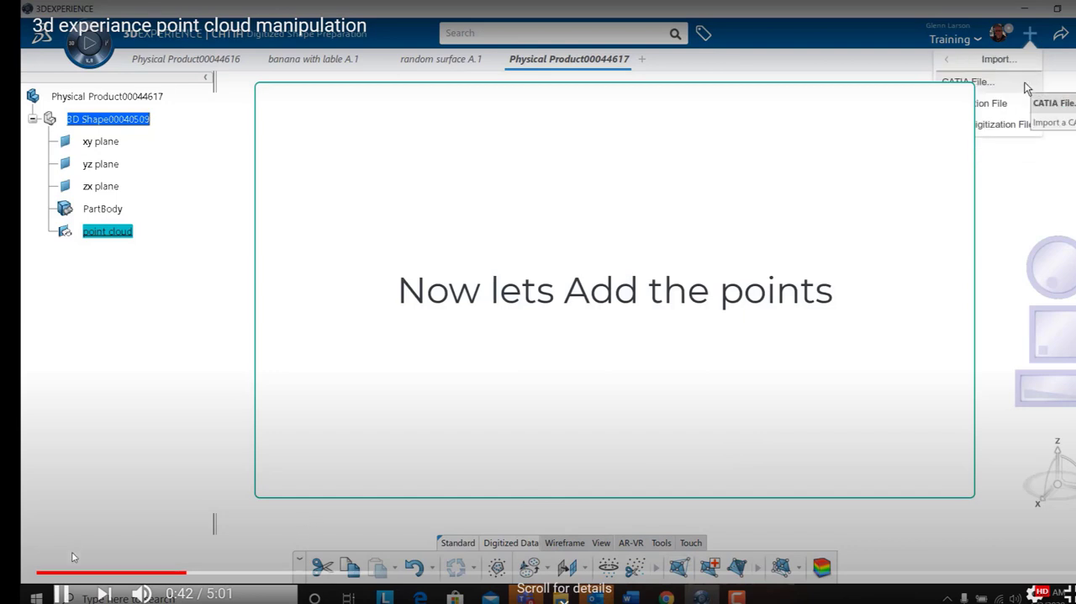
click(62, 593)
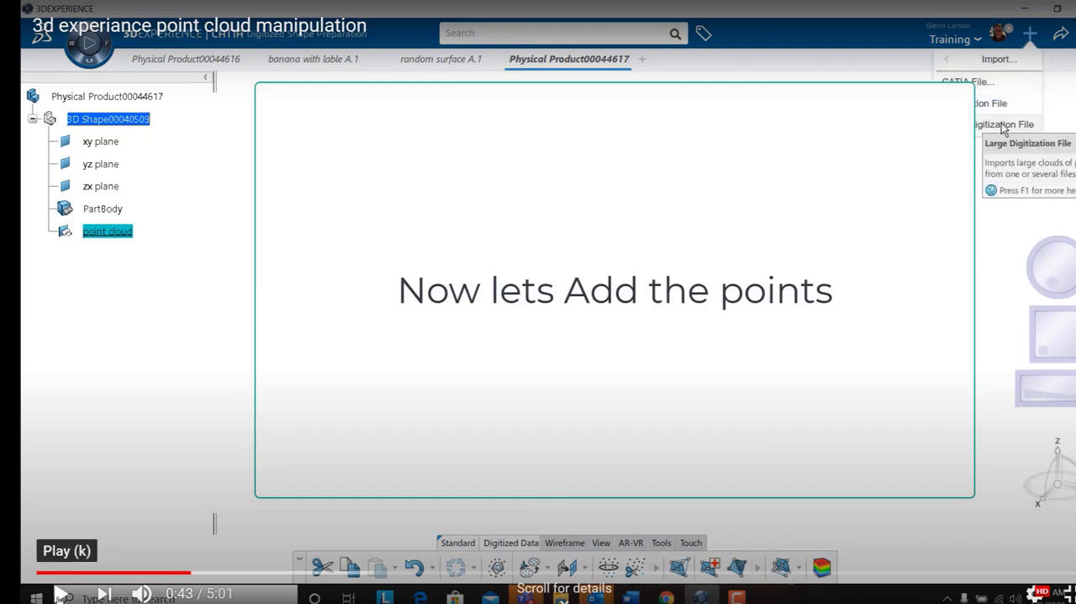
click(62, 594)
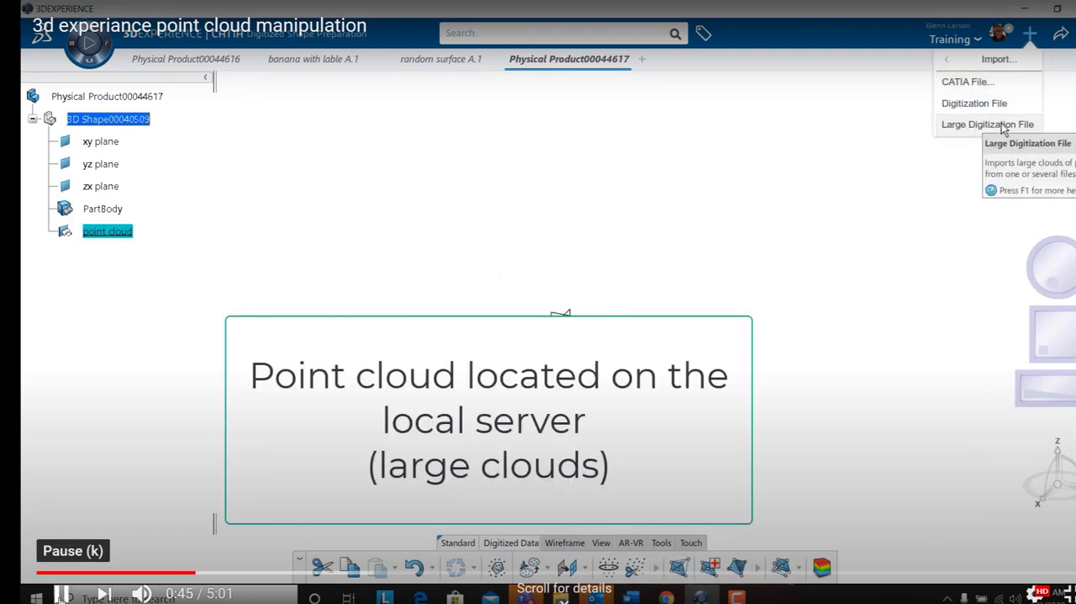
click(61, 594)
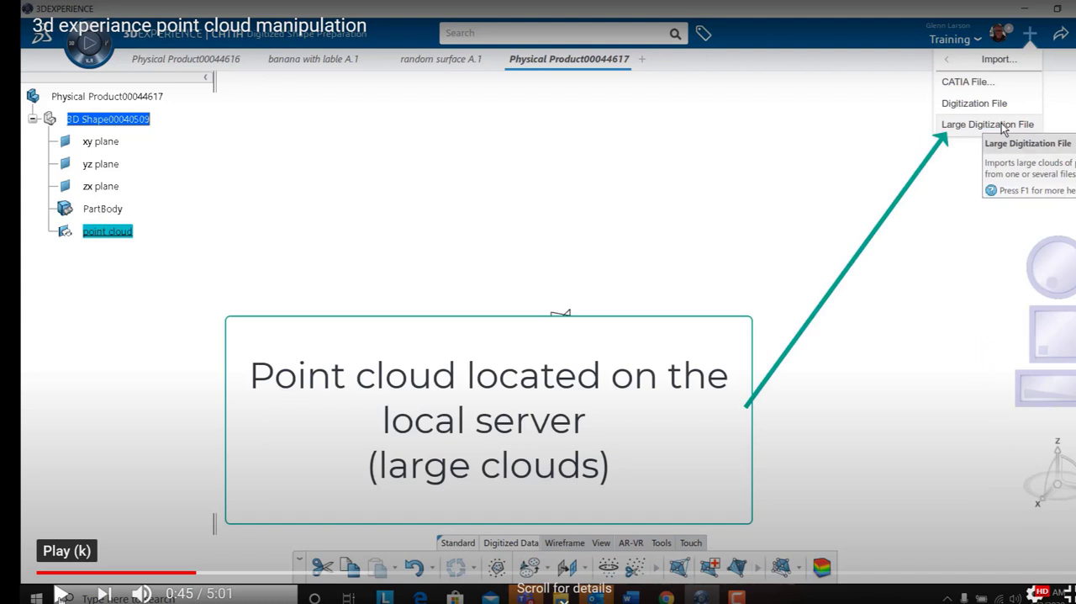
click(62, 593)
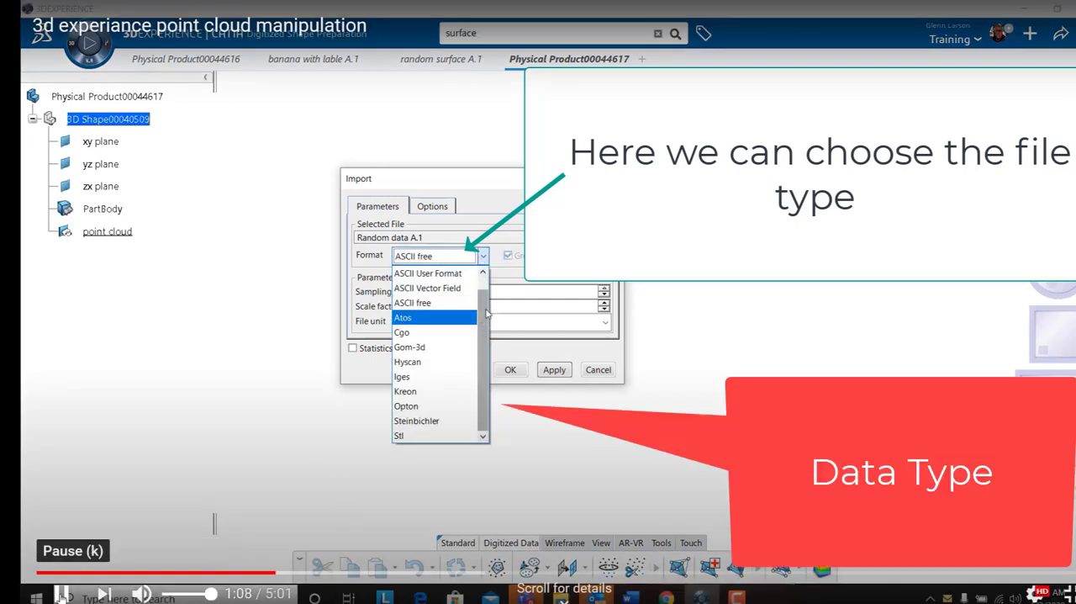
click(63, 594)
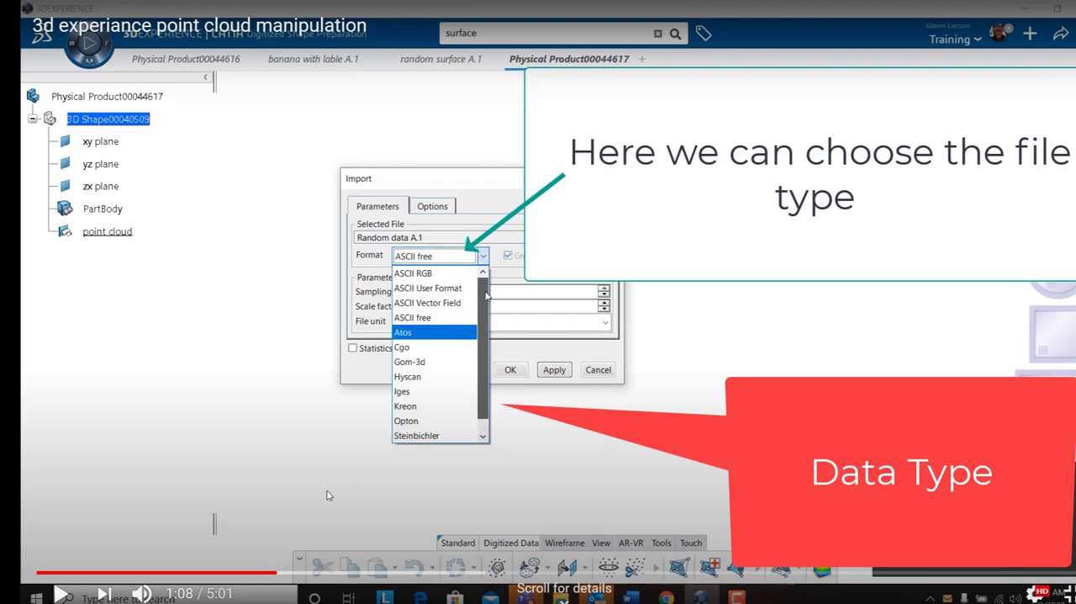
click(62, 593)
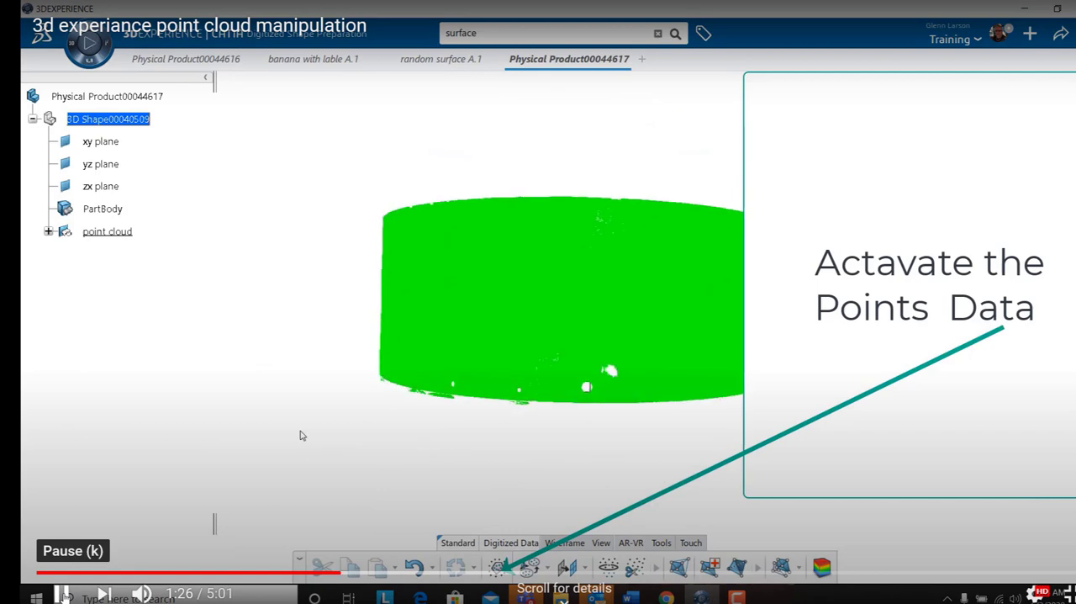
key(k)
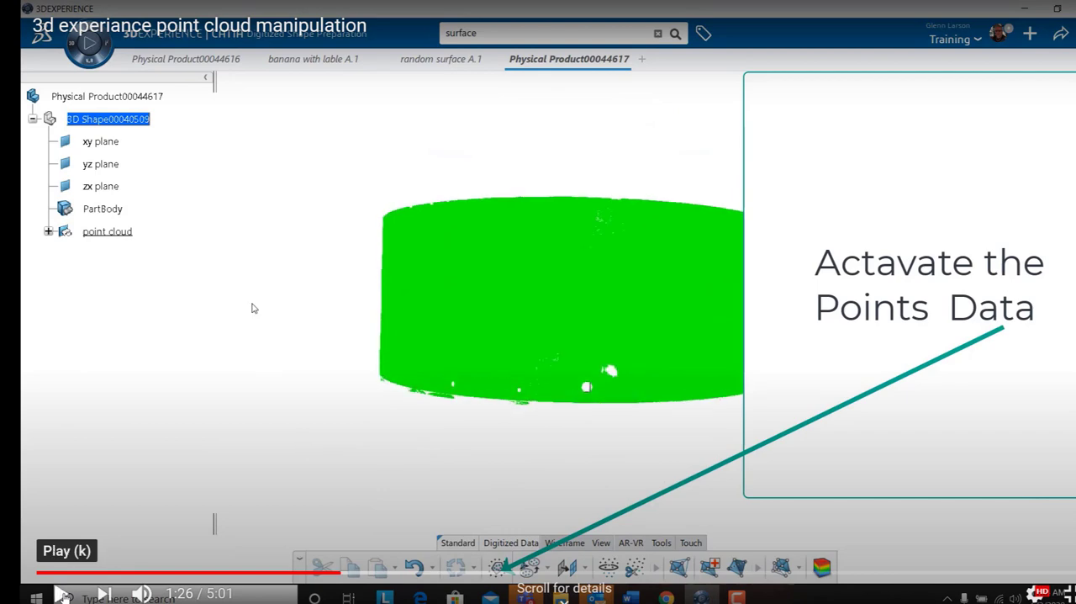
click(63, 594)
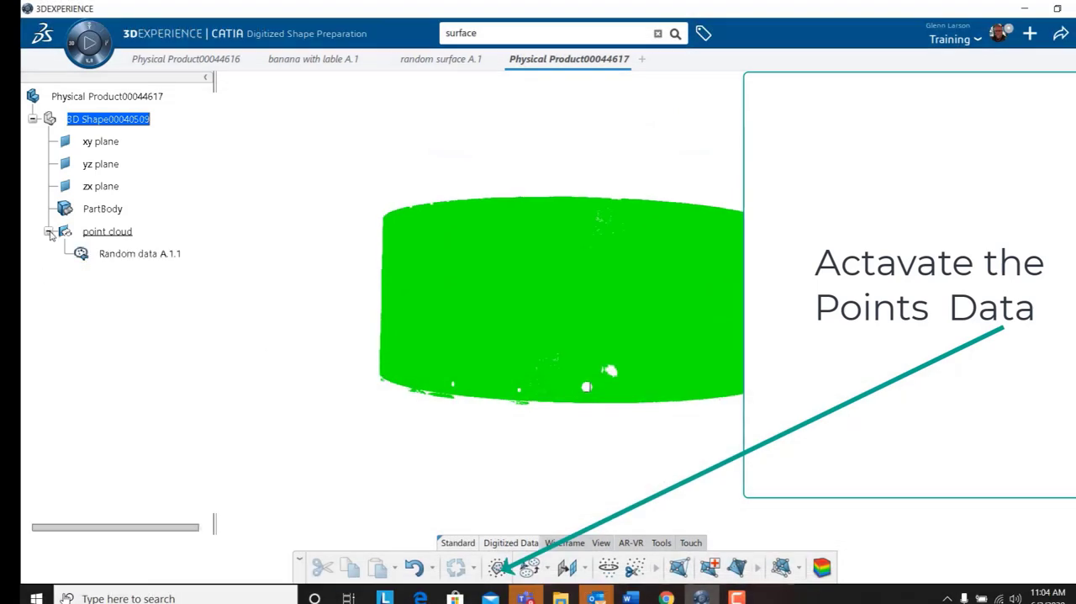
Remove the stray points along the lower edge of the Random data A.1.1 point cloud using a rectangular selection.
click(134, 254)
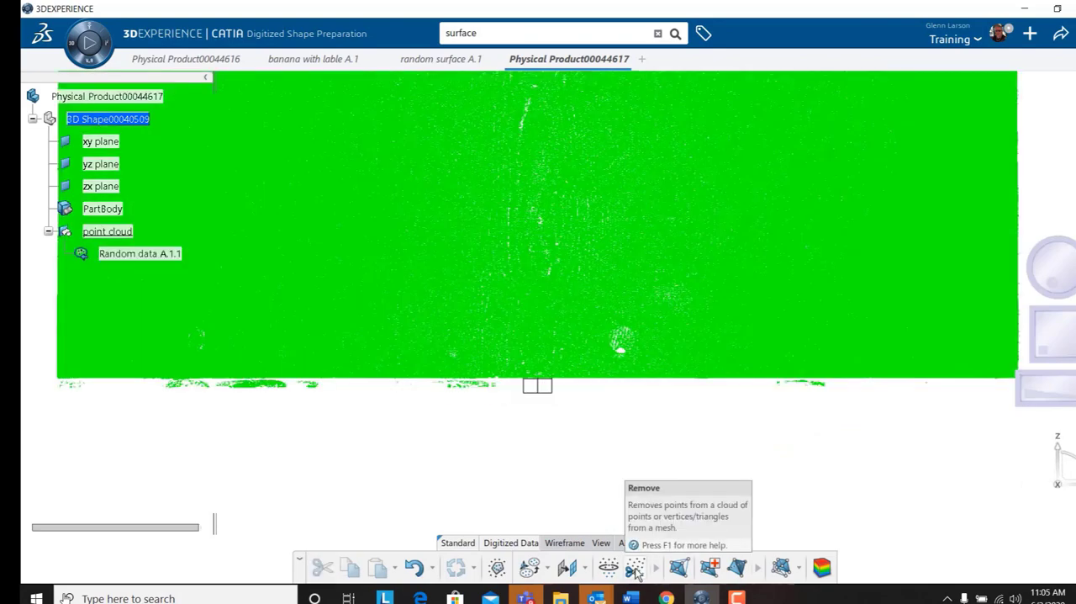
click(636, 569)
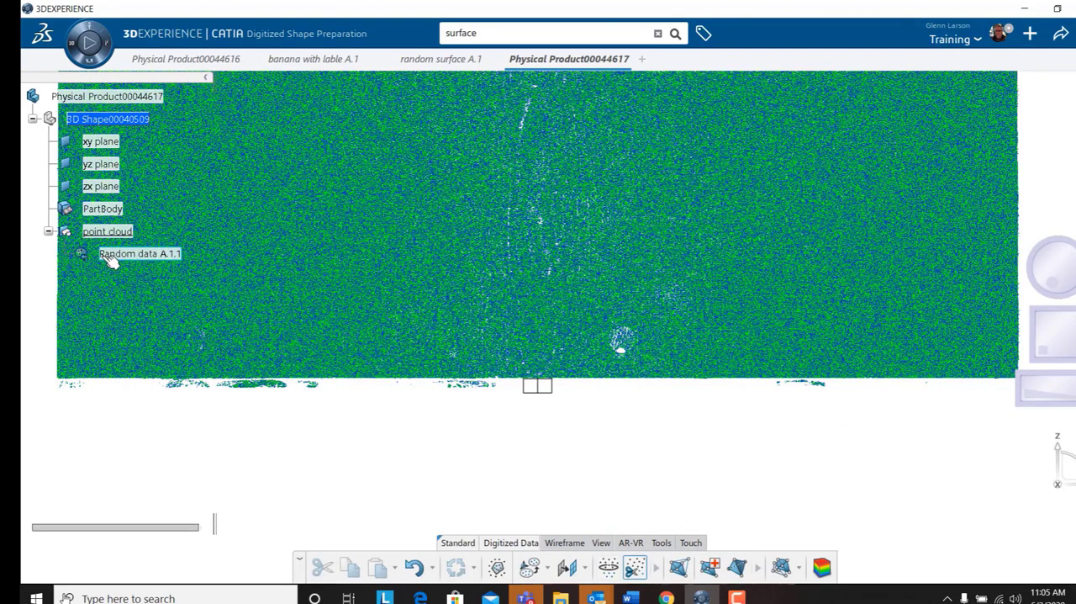
click(66, 384)
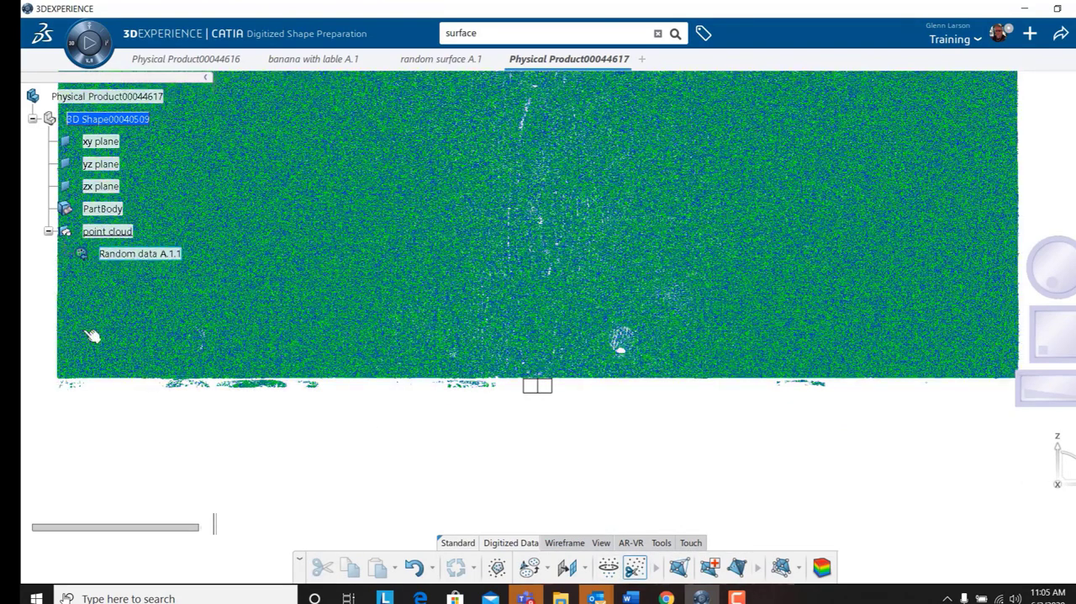
click(65, 384)
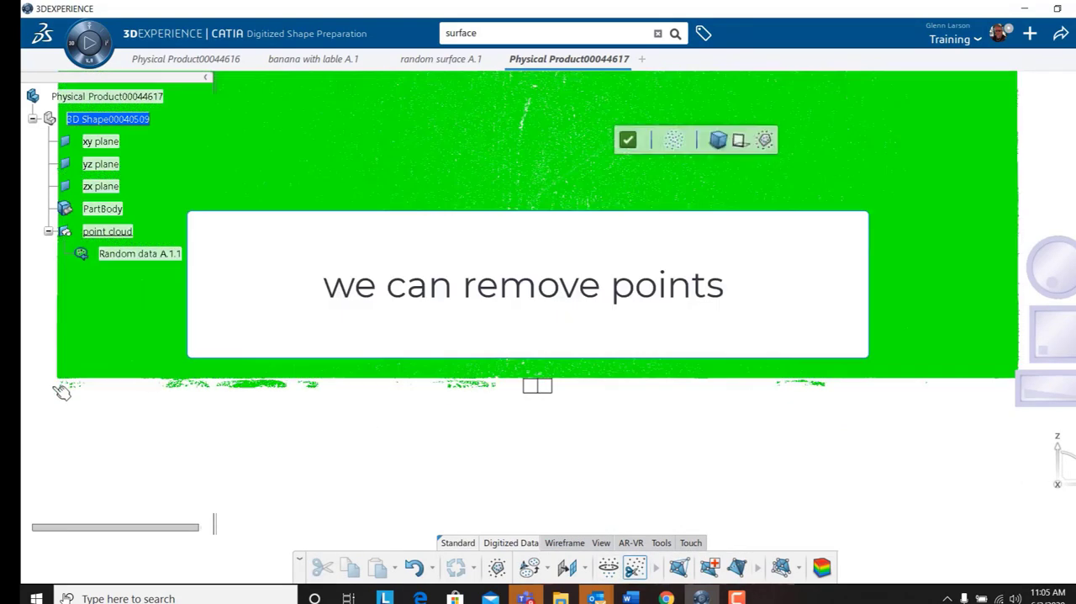
drag(47, 386, 1035, 468)
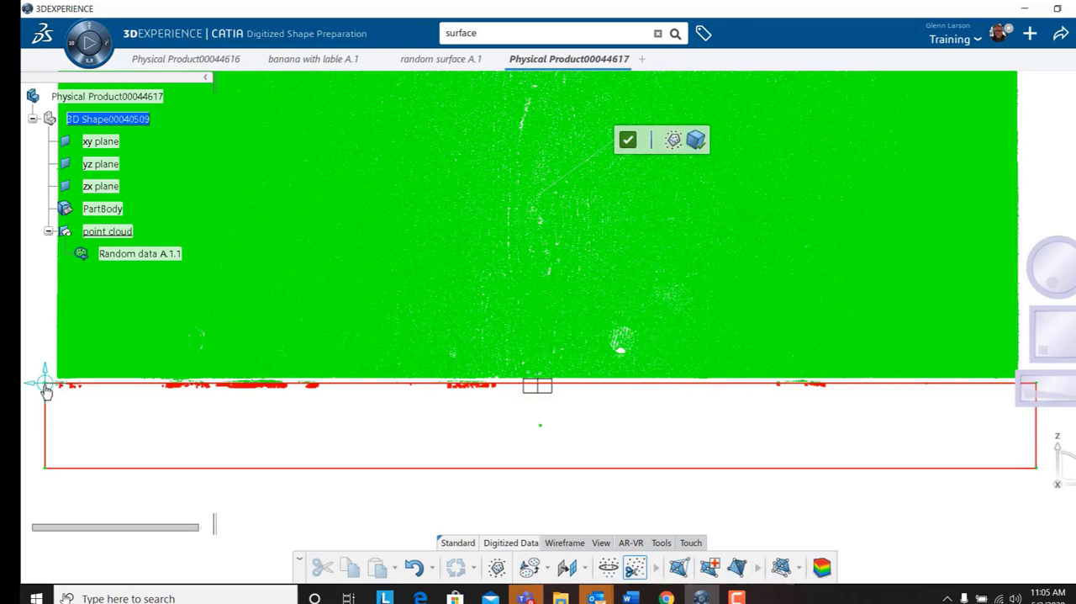
drag(45, 373, 45, 369)
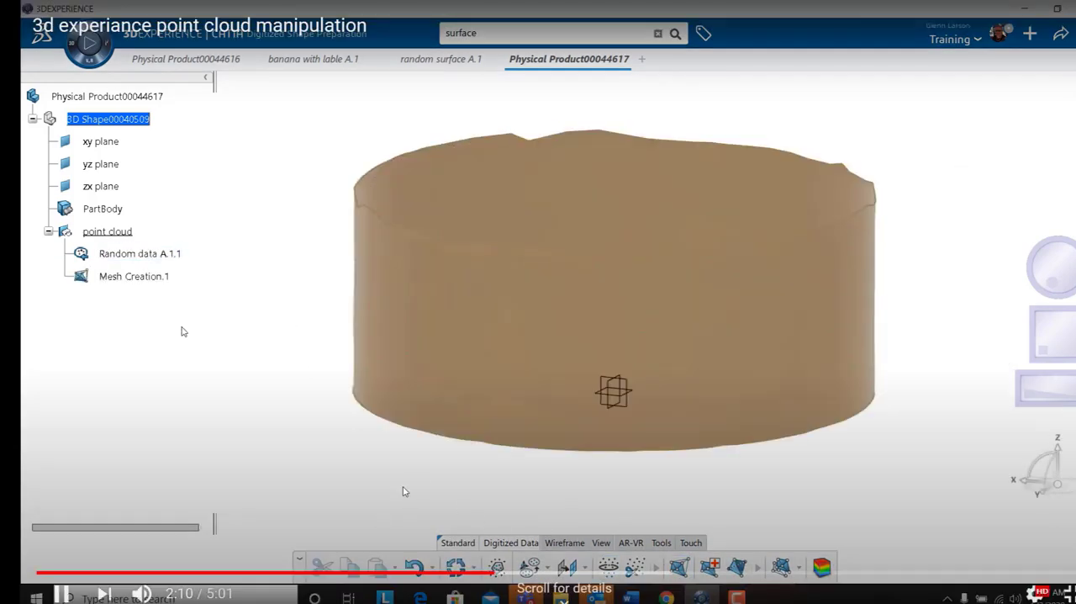
click(336, 499)
click(61, 594)
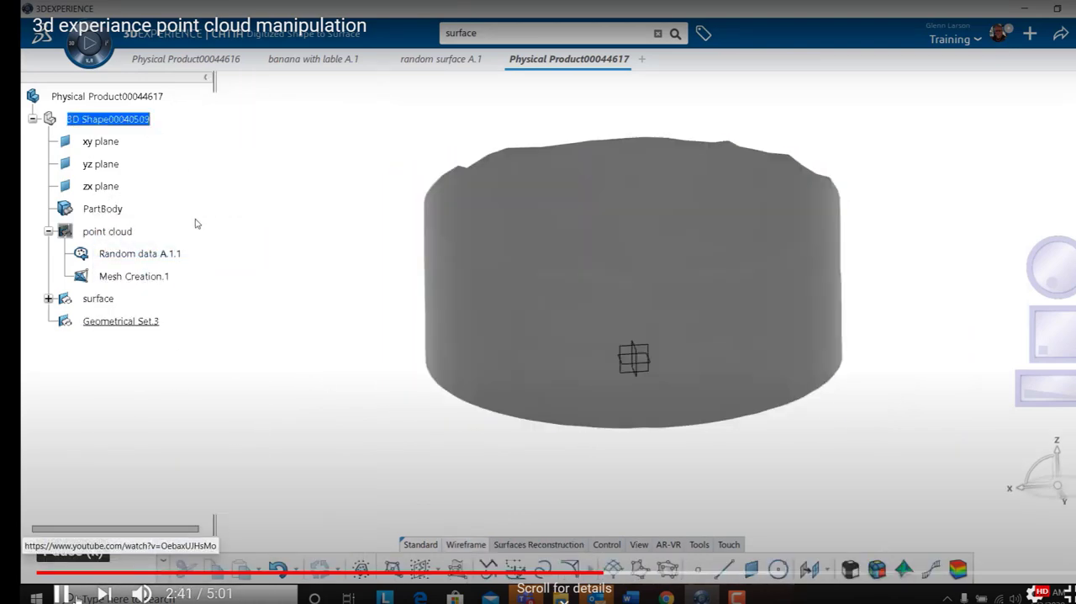
click(63, 594)
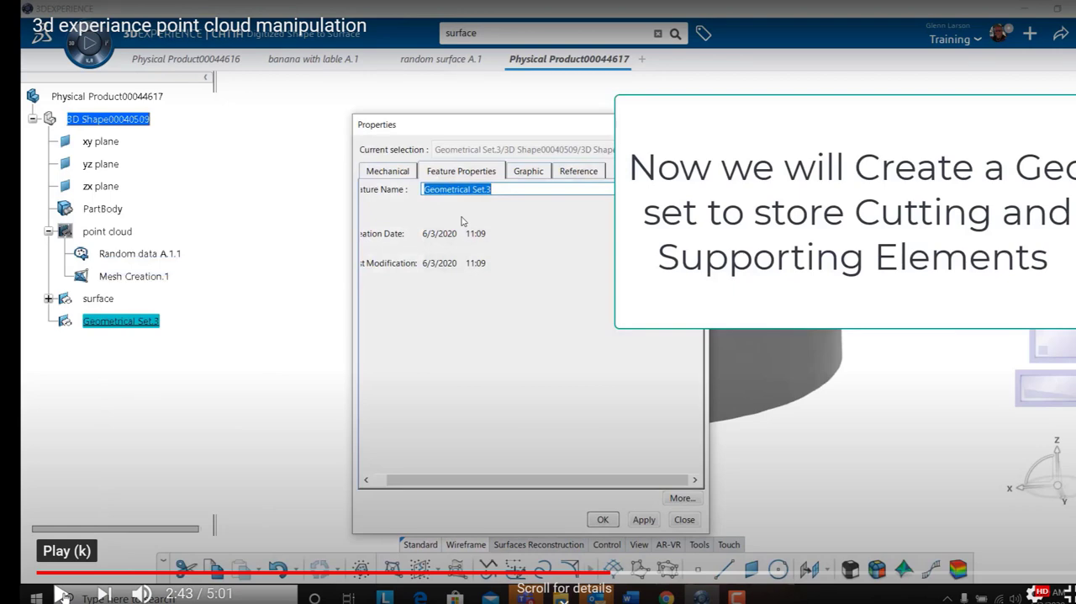
click(63, 594)
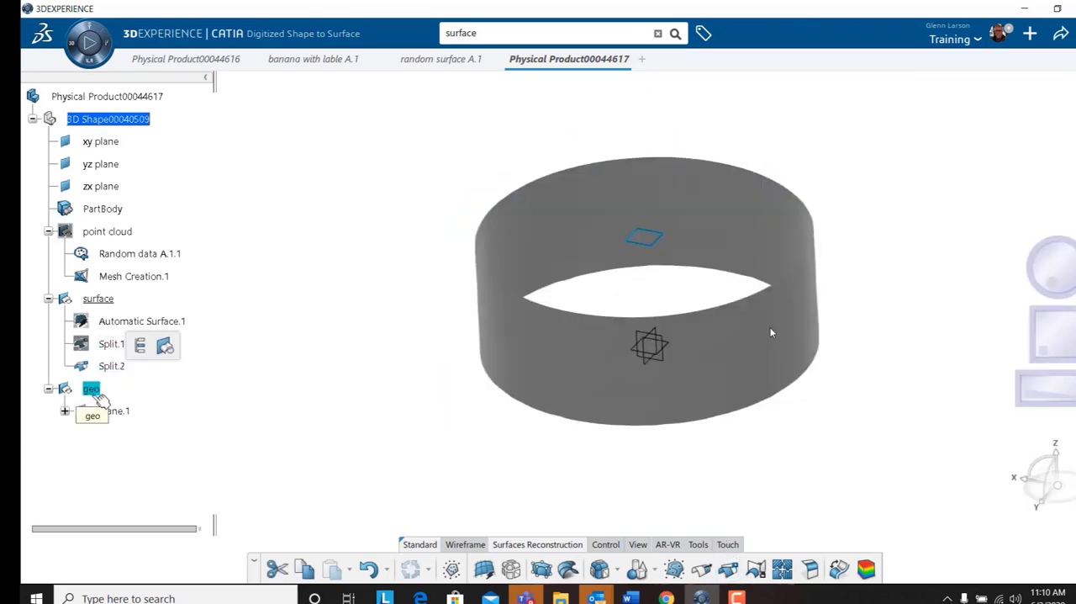
Create a plane offset 10 in from the yz plane, at the outer wall of the ring surface.
click(674, 347)
middle_drag(653, 328, 581, 375)
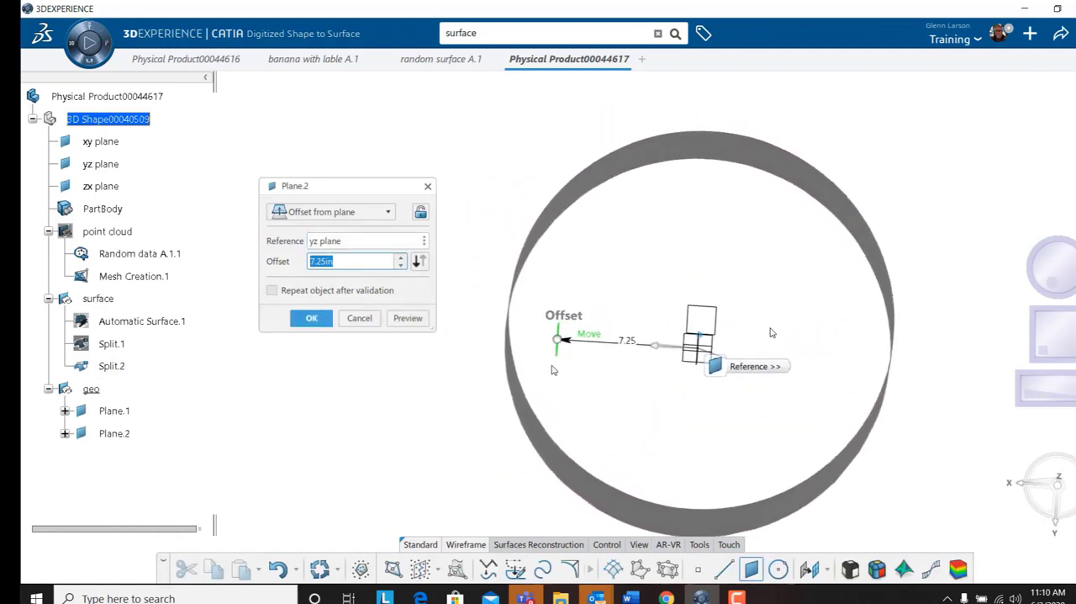
drag(552, 348, 508, 342)
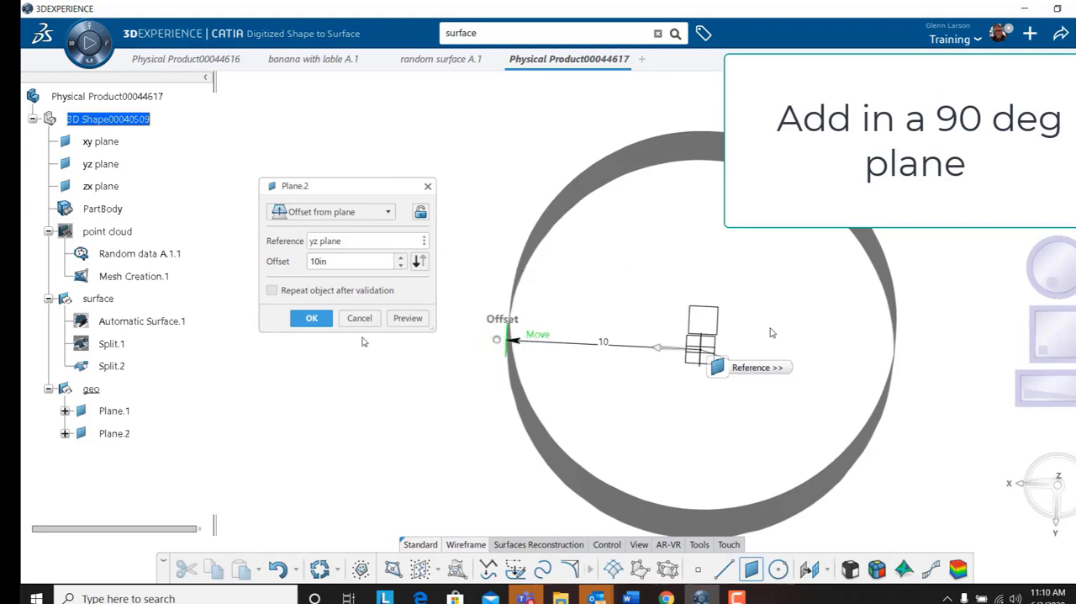
click(314, 320)
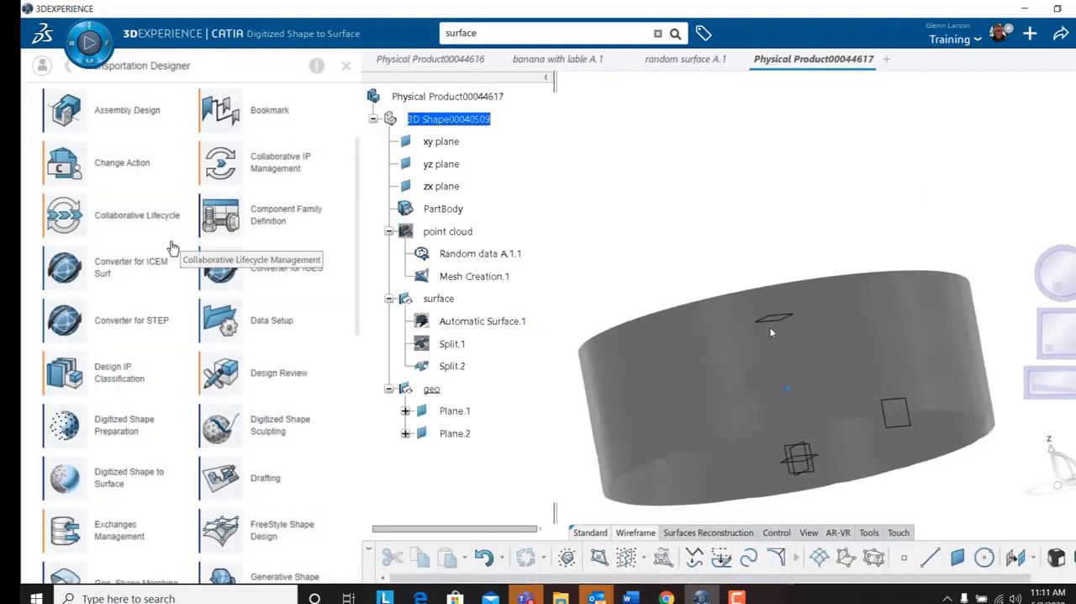
Switch to Generative Shape Design and start a sketch on the plane offset from the yz plane.
scroll(166, 273, down, 2)
scroll(166, 284, down, 1)
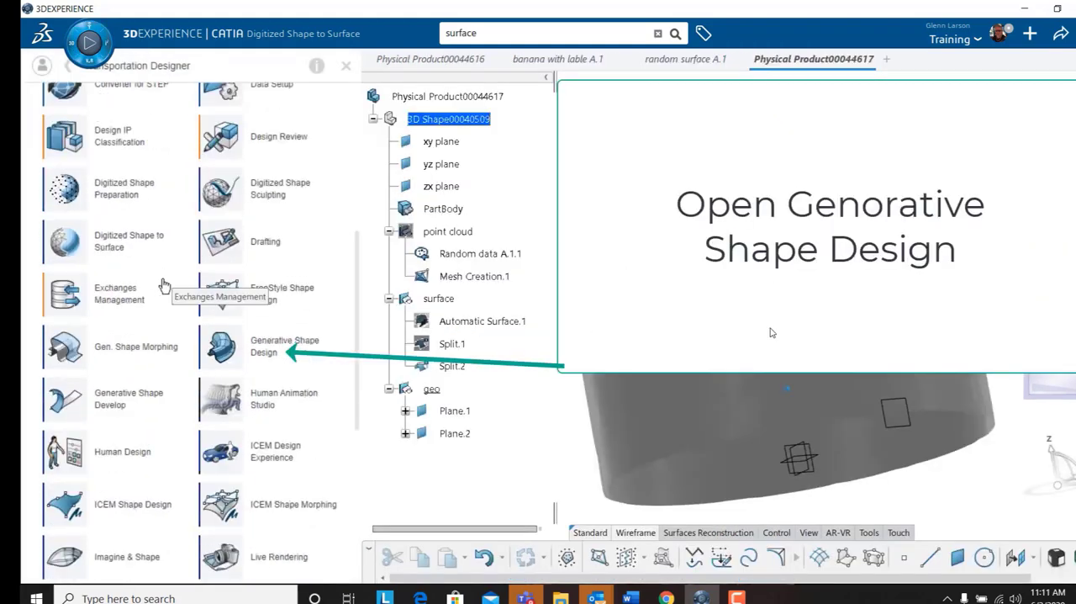
click(263, 351)
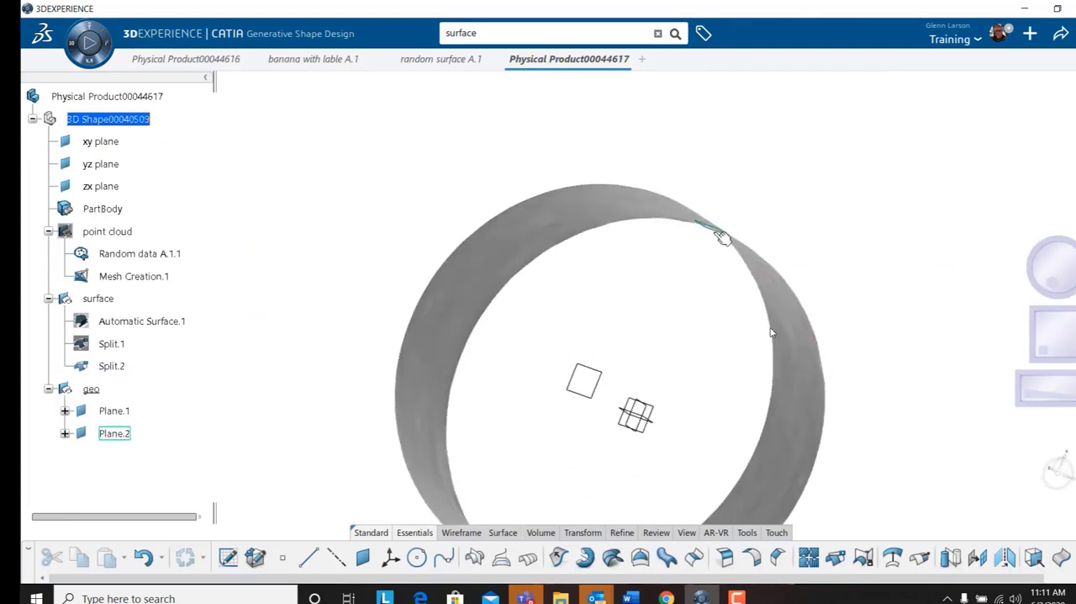
click(720, 232)
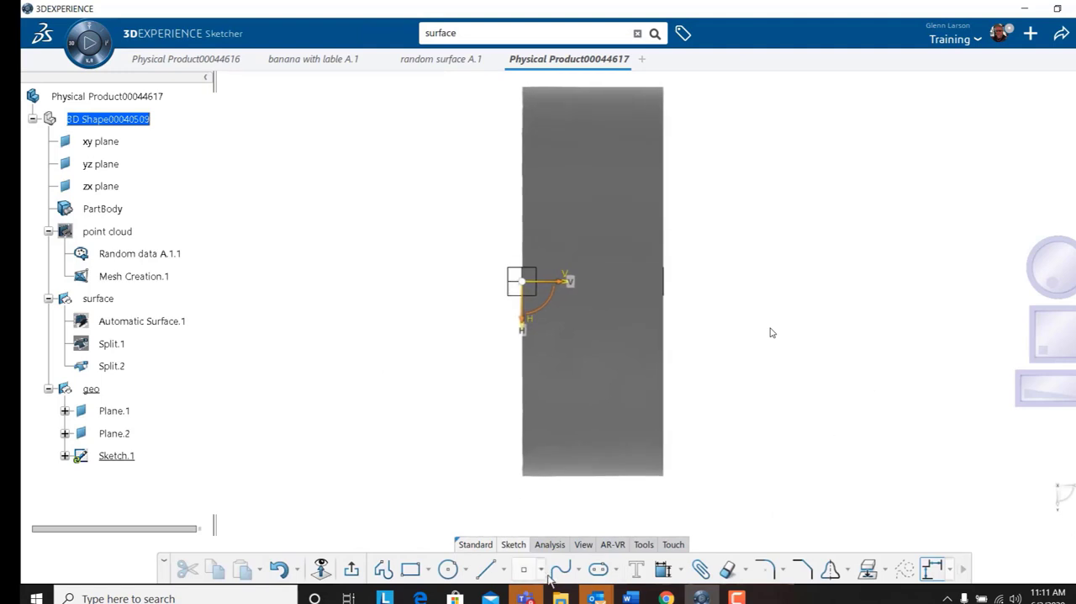
Draw a rectangle in the sketch across the ring's outer wall, spanning both sides of the V axis.
click(410, 569)
click(572, 214)
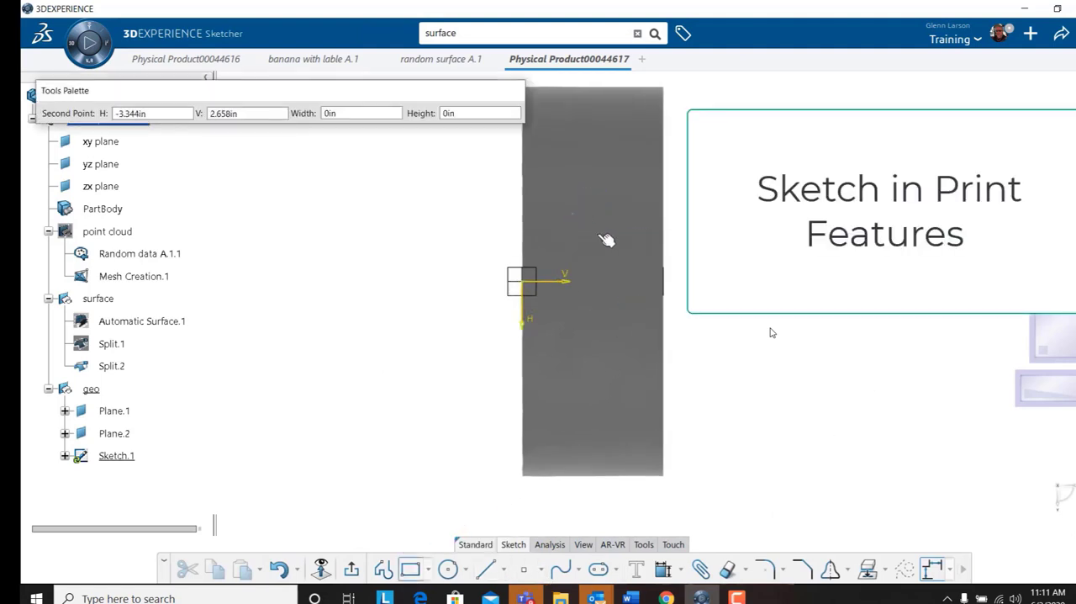
click(639, 343)
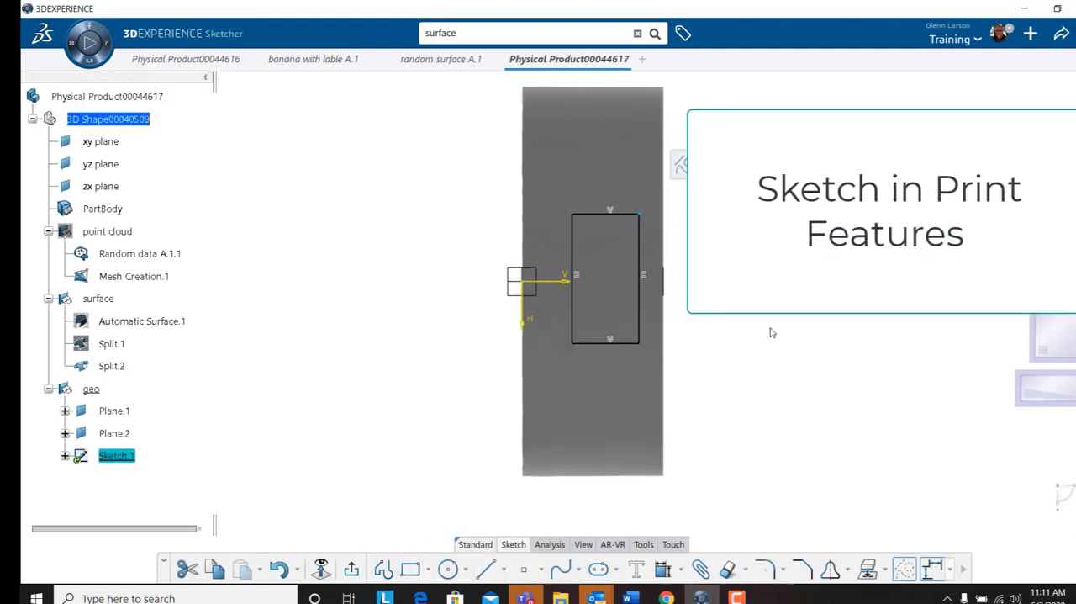
click(773, 332)
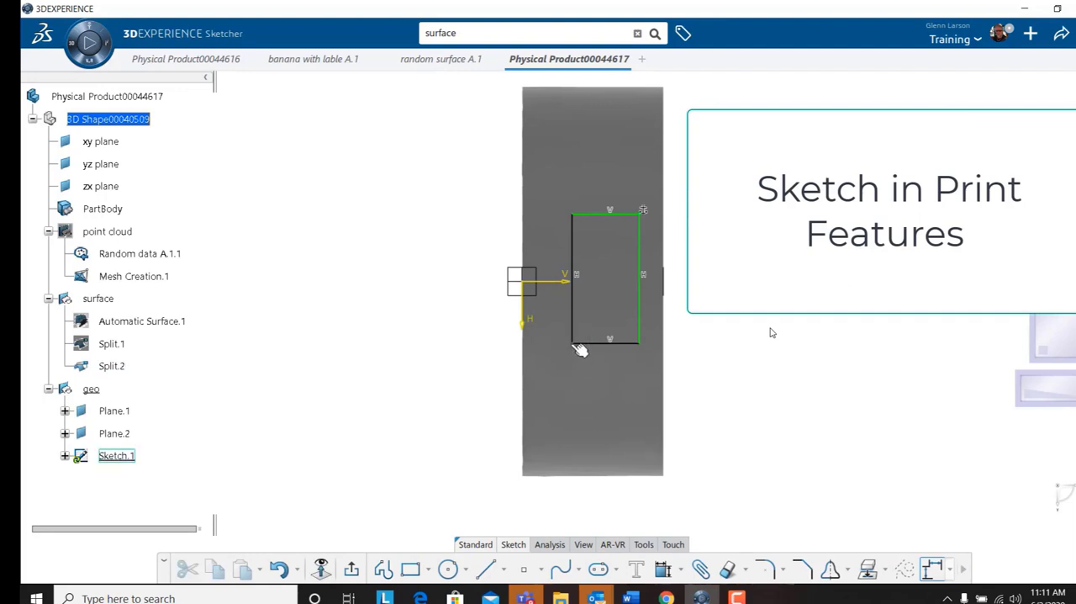
Dimension the rectangle's short side to 3 in and its long side to 6 in.
click(639, 349)
click(788, 311)
click(790, 372)
text(3)
key(Return)
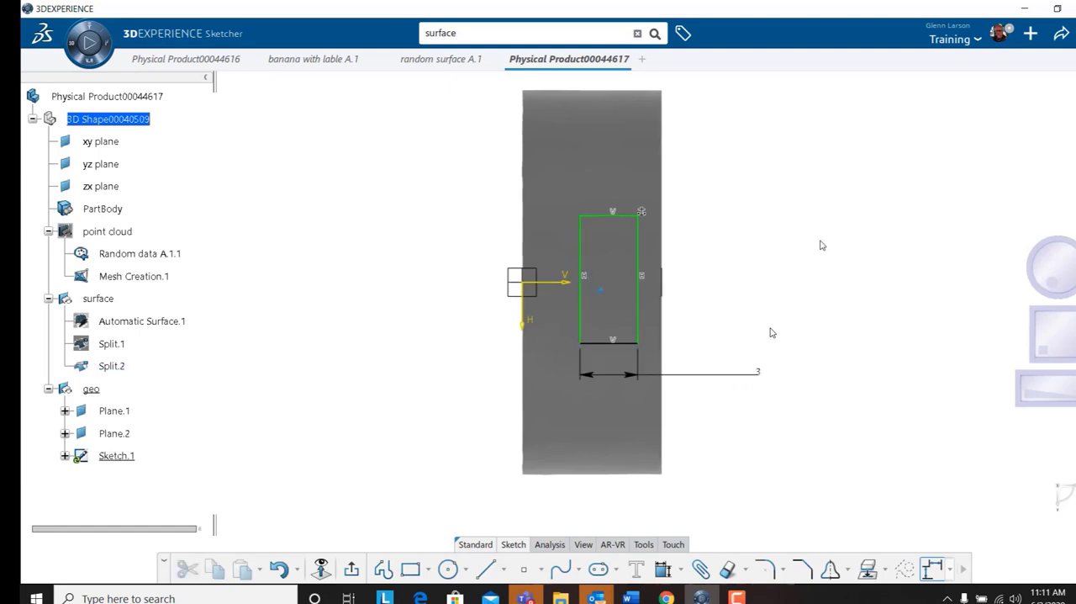
click(636, 327)
click(759, 274)
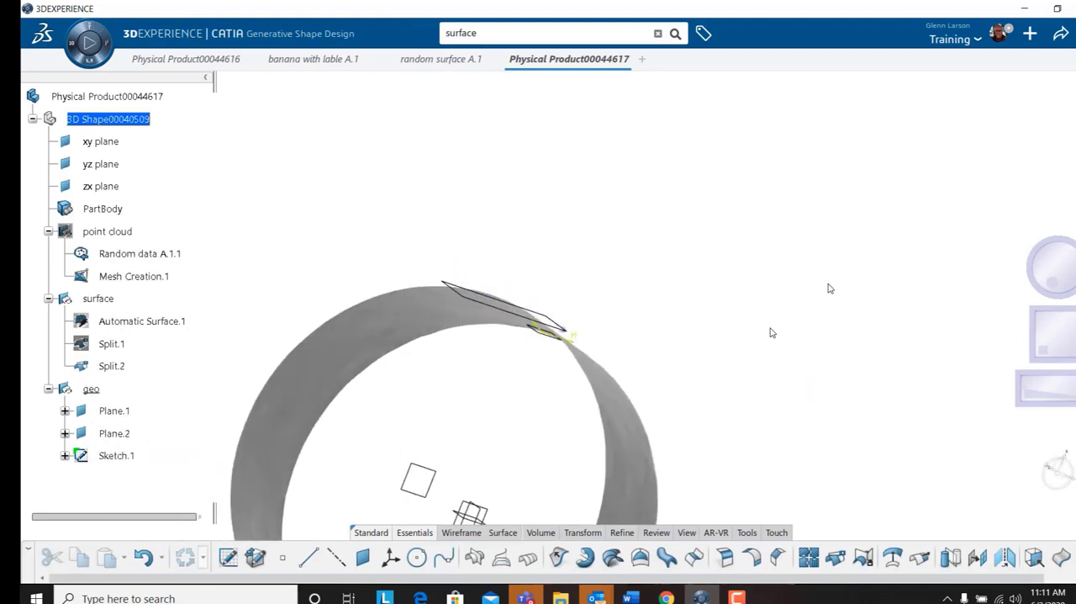
middle_drag(639, 509, 723, 479)
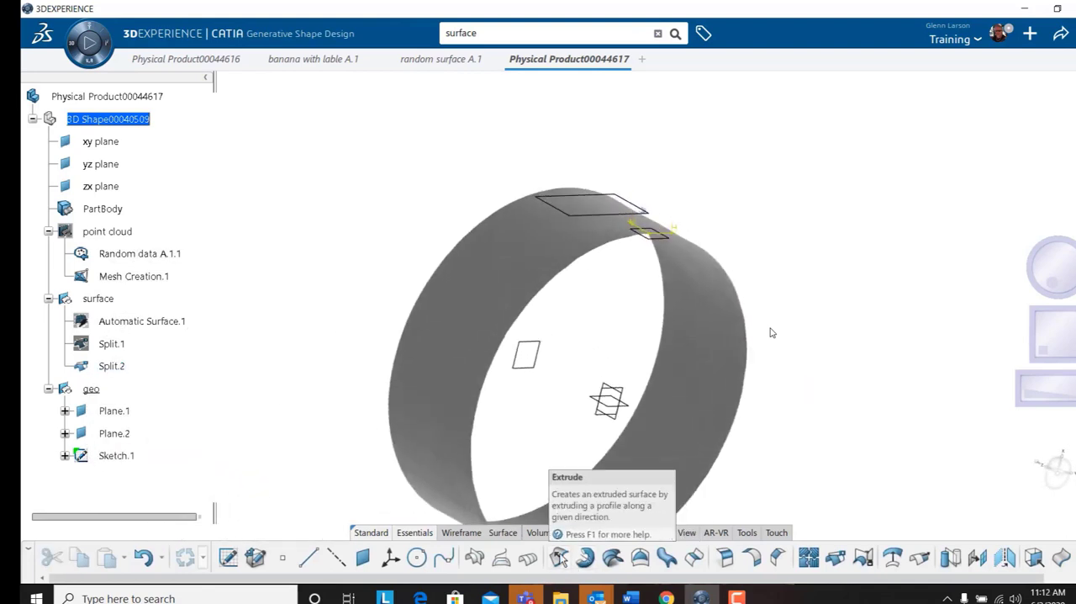
Extrude the rectangle sketch as a surface through the ring wall in both directions, with the direction reversed and a 2 in first limit.
click(559, 555)
click(645, 211)
mouse_move(721, 203)
middle_down()
mouse_move(730, 180)
mouse_move(525, 206)
middle_up()
click(428, 169)
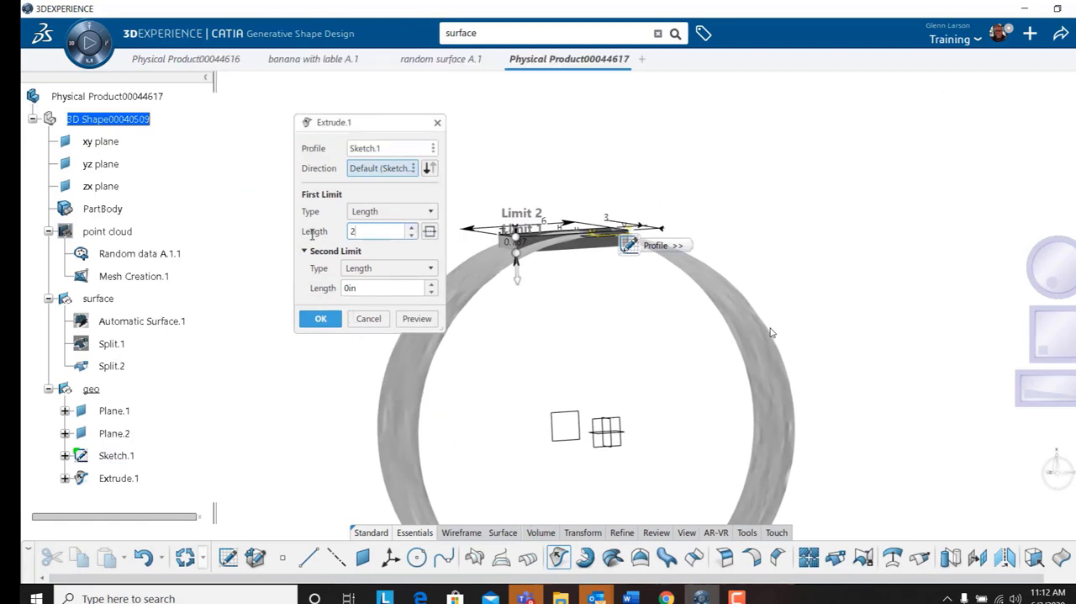
click(378, 287)
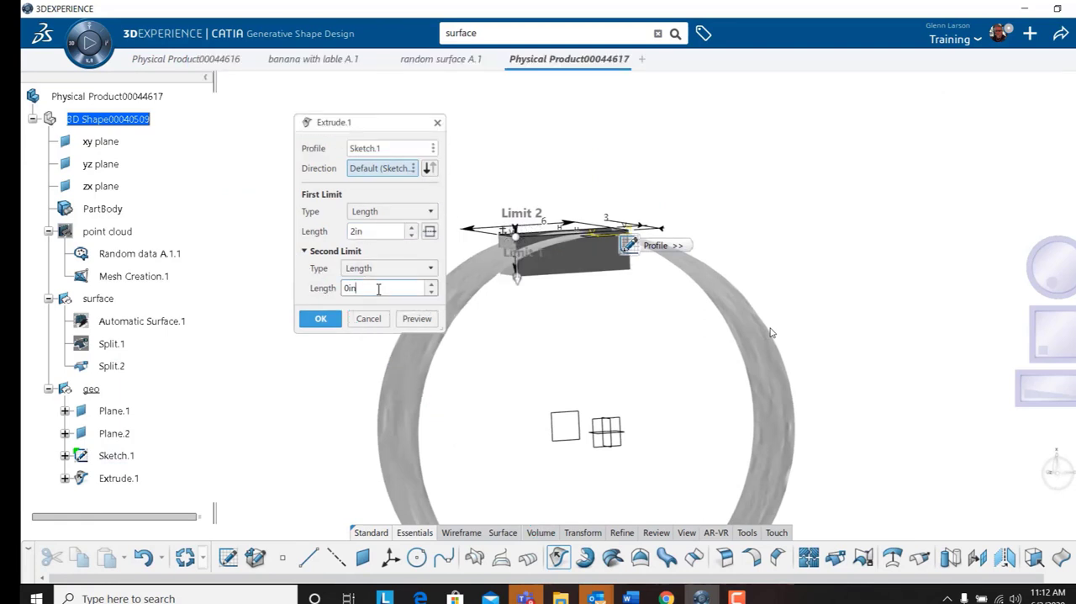
click(320, 317)
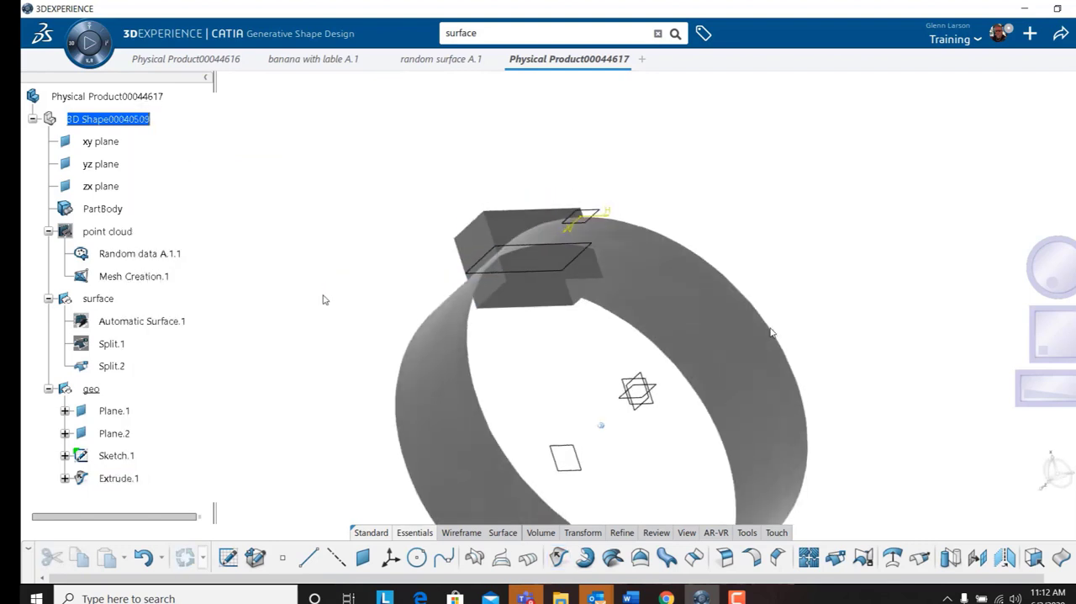
Define the surface geometrical set as the in-work object.
right_click(99, 299)
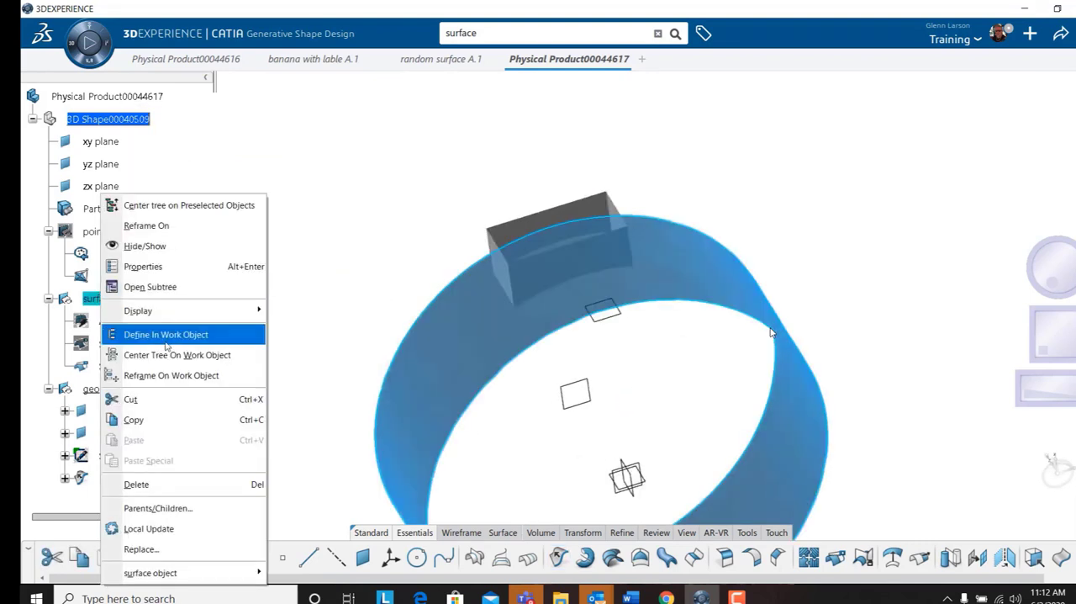
click(166, 334)
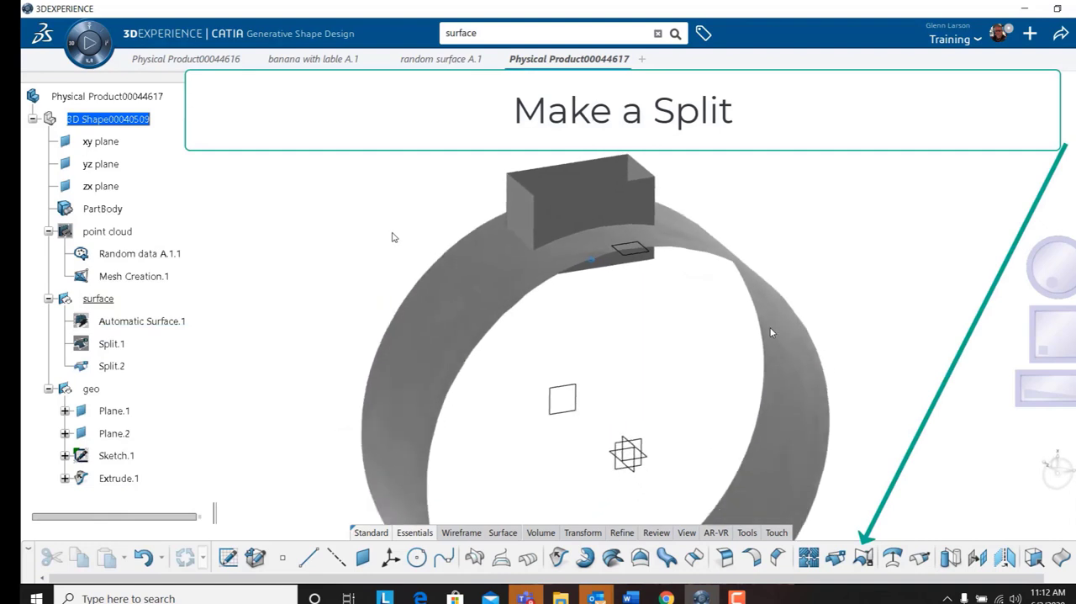
Split the trimmed ring surface using the extruded box surface as the cutting element, keeping the ring body.
click(111, 366)
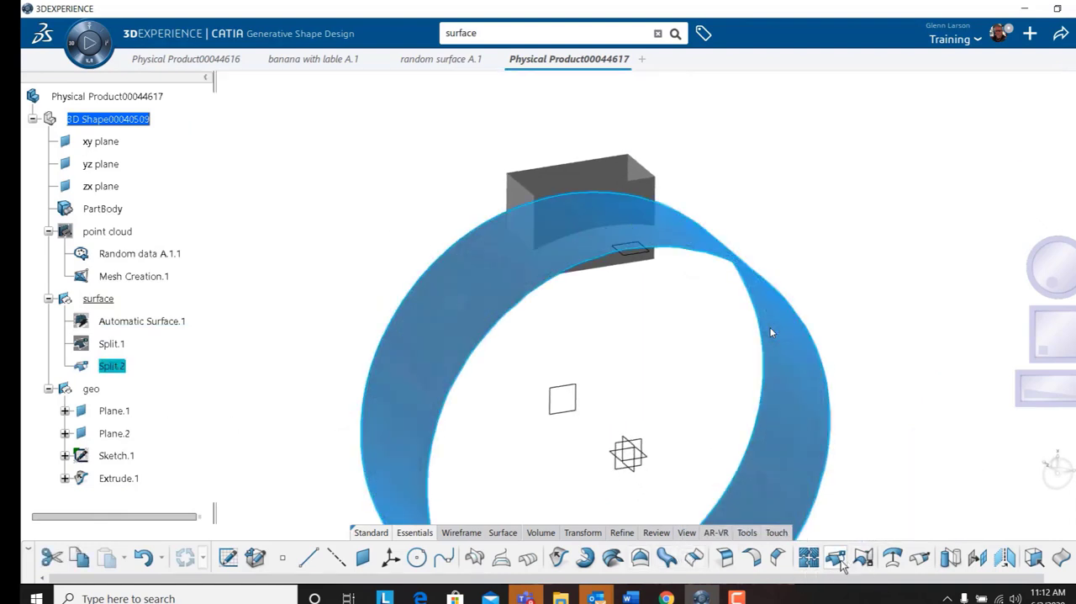
click(841, 562)
click(643, 291)
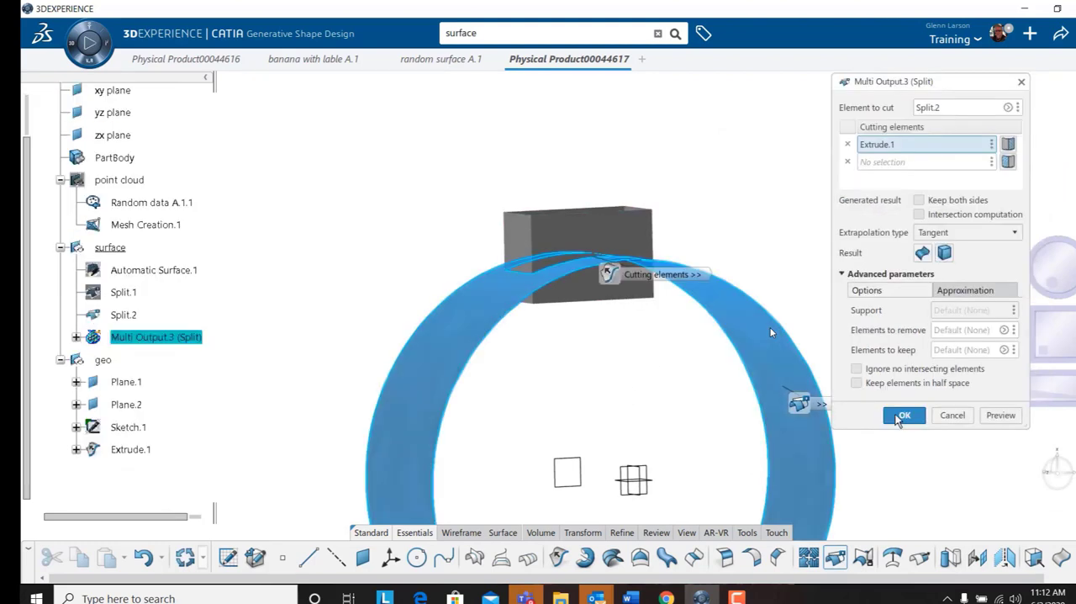
click(899, 417)
middle_drag(887, 271, 504, 277)
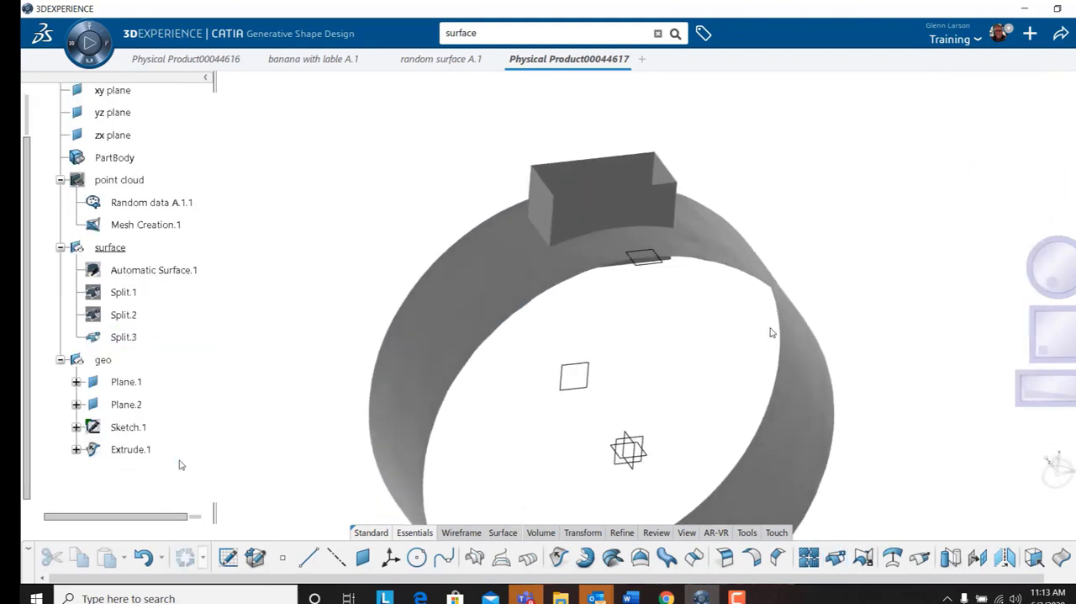
Split the extruded box surface with the newly cut ring surface, keeping the portion outside the ring.
click(130, 449)
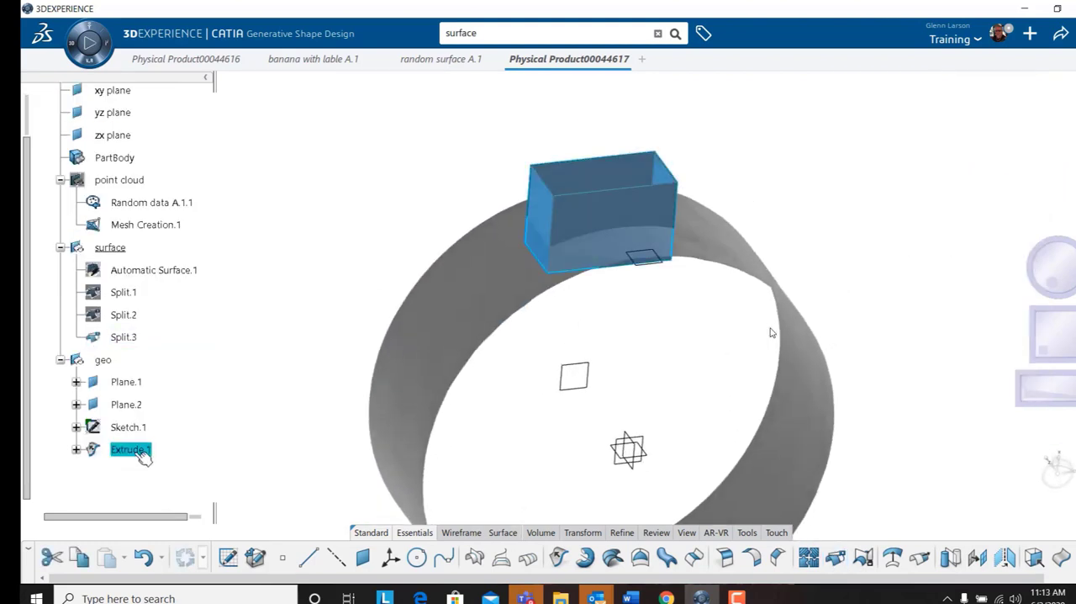
click(835, 559)
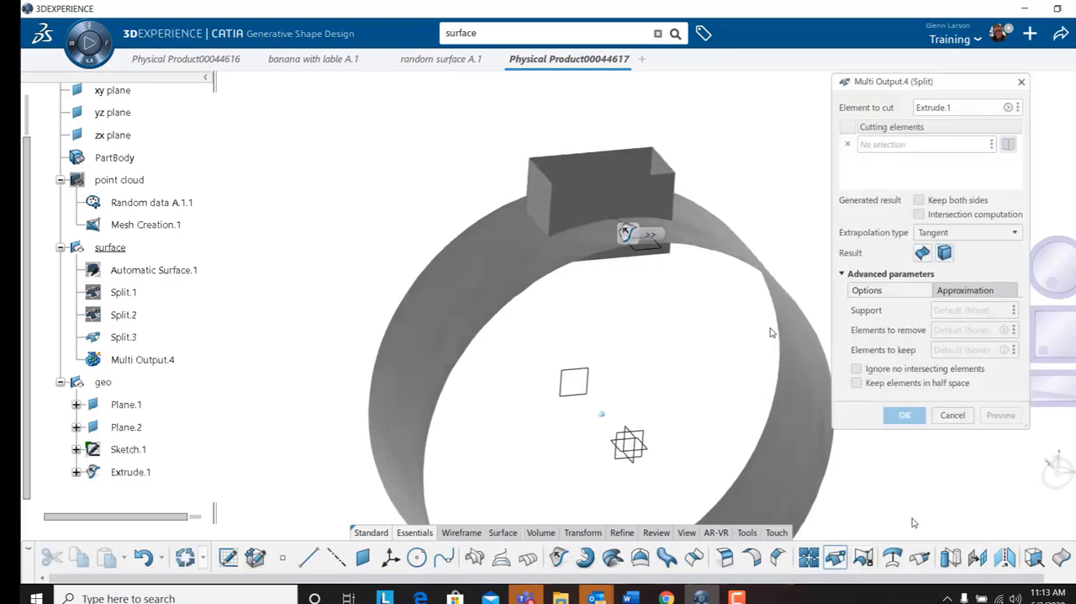
click(740, 255)
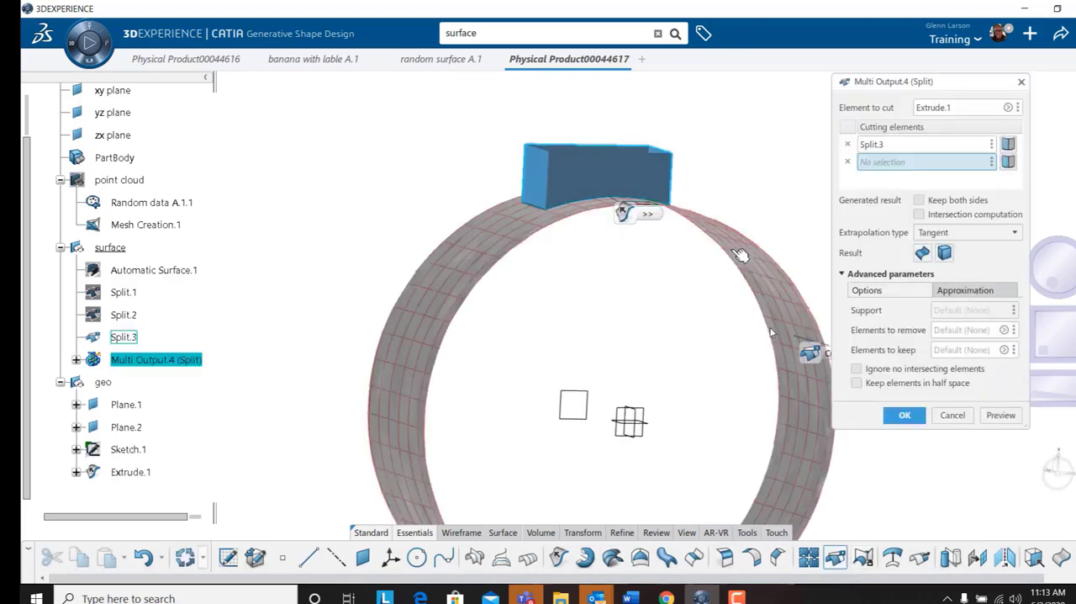
click(904, 415)
Join the split ring surface and the split box surface, Split.3 and Split.4, into one surface.
click(124, 360)
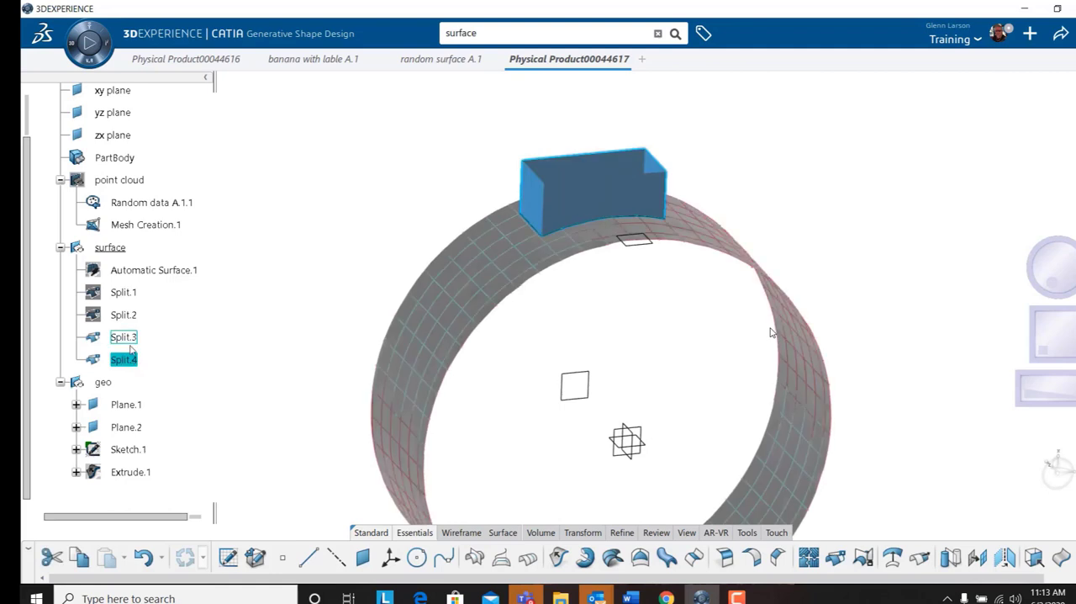
ctrl+click(126, 337)
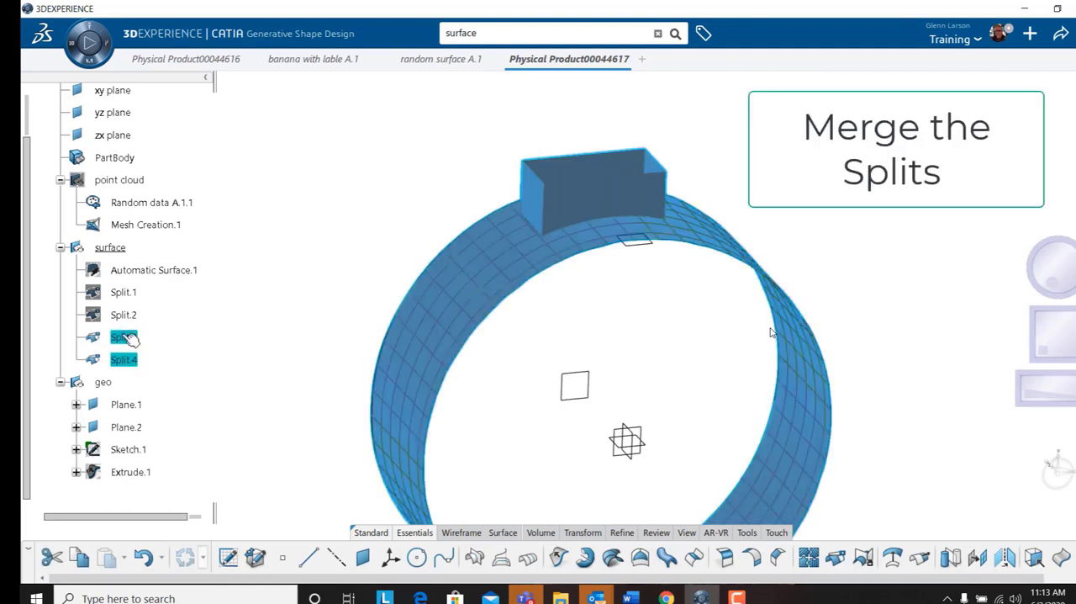
click(808, 557)
click(916, 443)
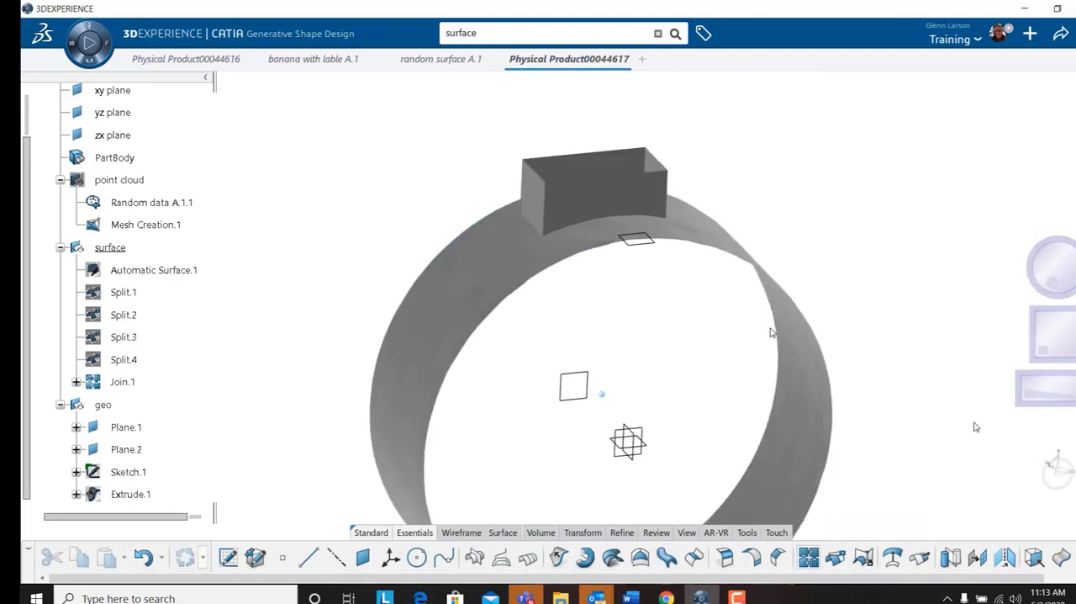
Create an edge fillet on one vertical corner edge of the joined box.
scroll(781, 333, up, 3)
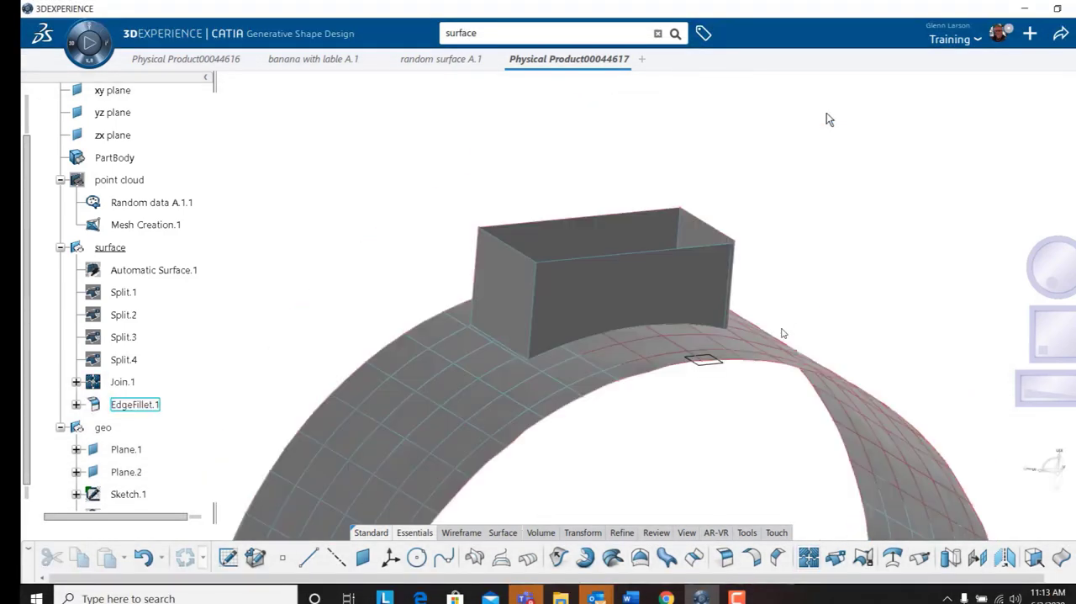
double_click(136, 404)
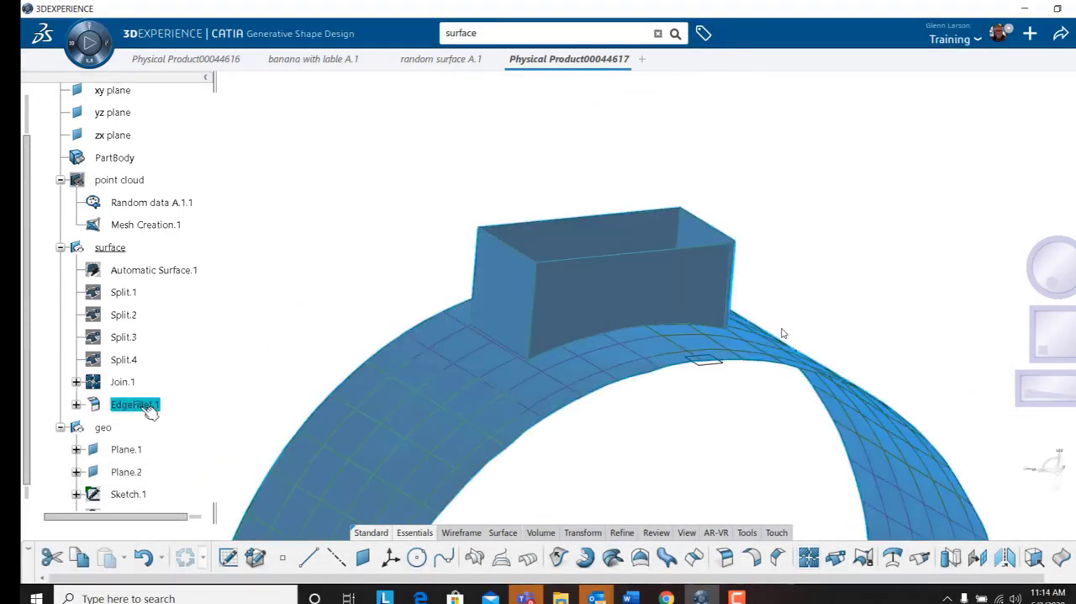
text(.1)
key(Return)
middle_drag(824, 317, 715, 273)
Edit the corner edge fillet to include the box's other three vertical edges and set its radius to 1 in.
click(120, 406)
double_click(124, 406)
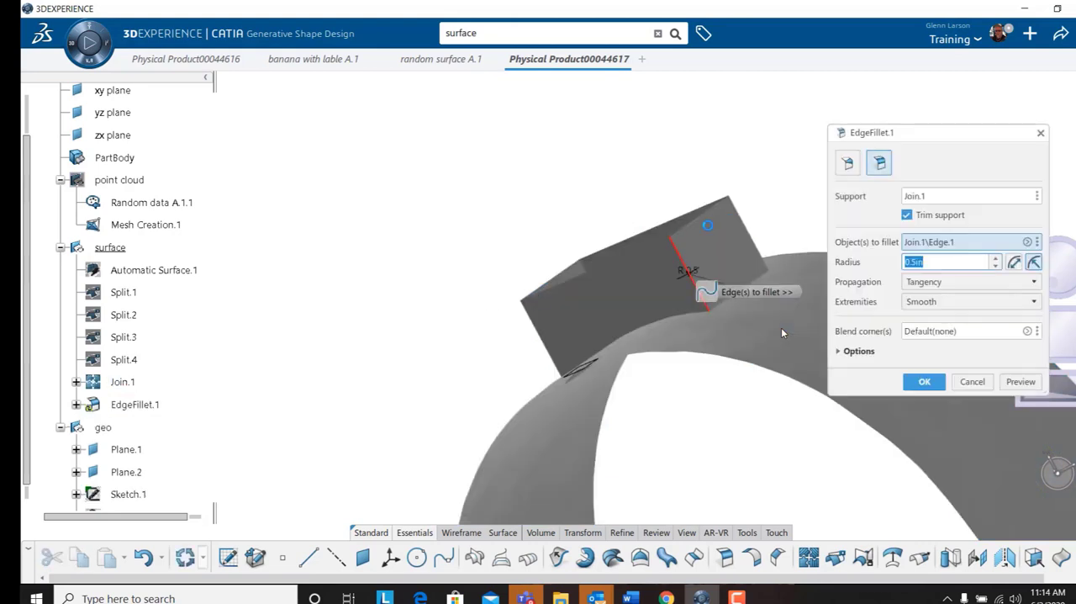
click(745, 219)
middle_drag(745, 220, 613, 223)
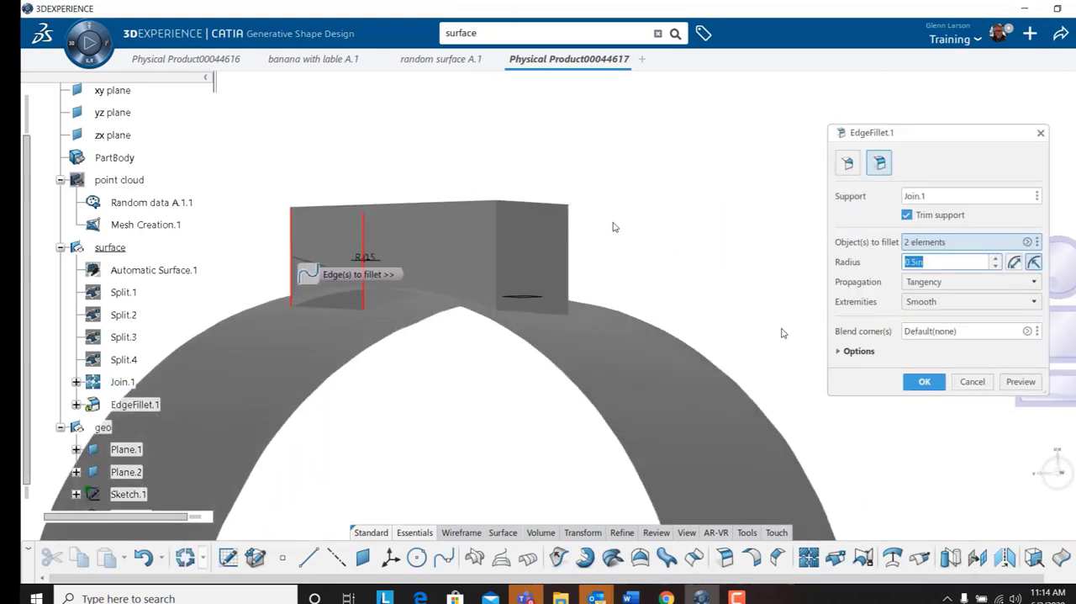
click(570, 246)
middle_drag(716, 182, 610, 184)
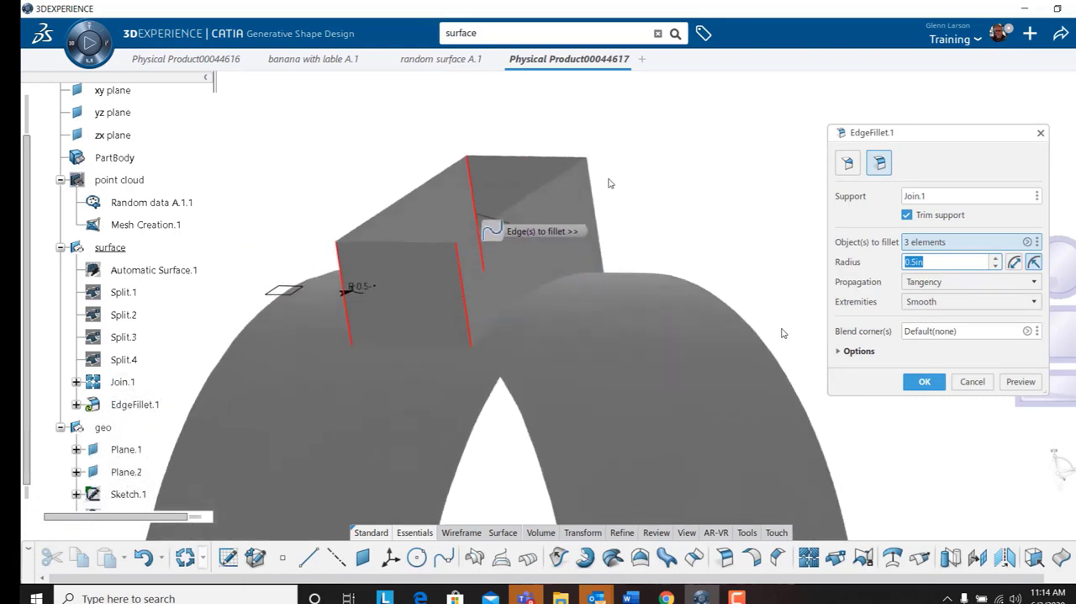
click(601, 201)
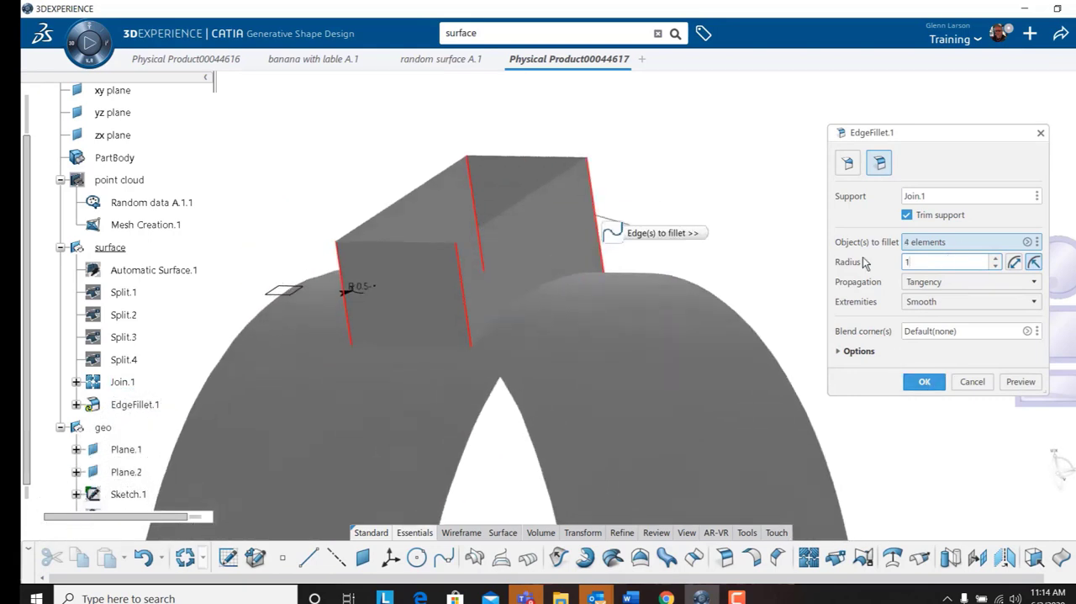
key(Return)
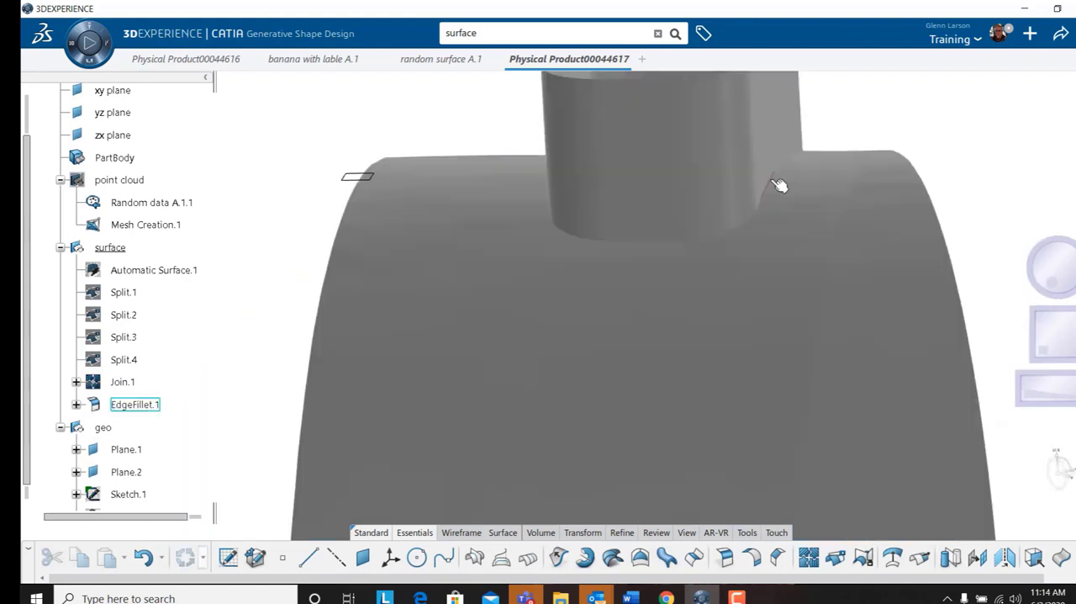
Fillet the edge where the rounded box meets the ring and adjust the fillet radius directly on the model.
click(775, 180)
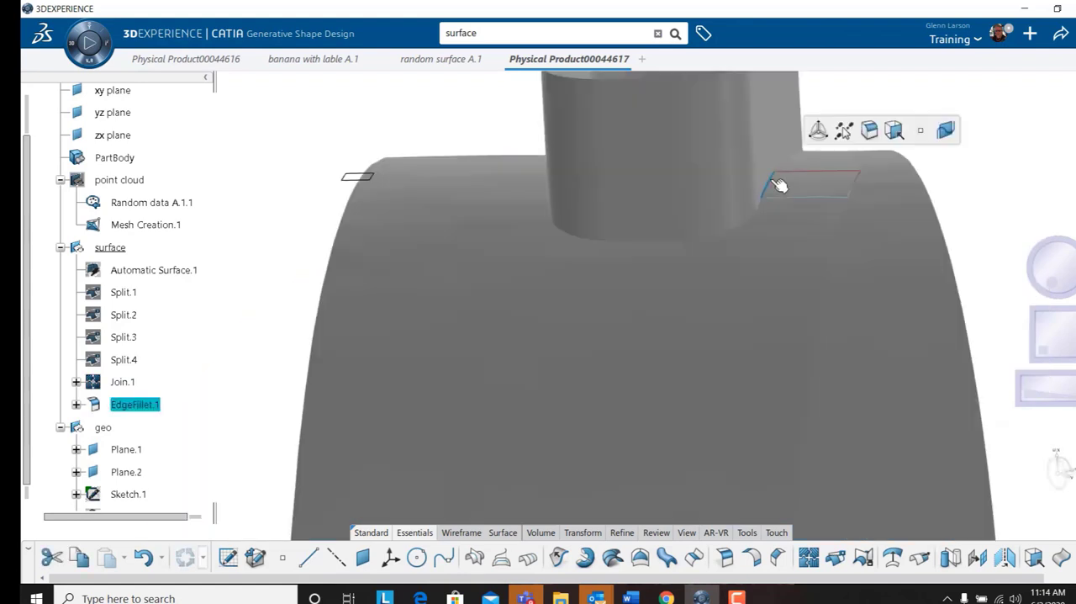
click(870, 136)
middle_drag(877, 82, 662, 210)
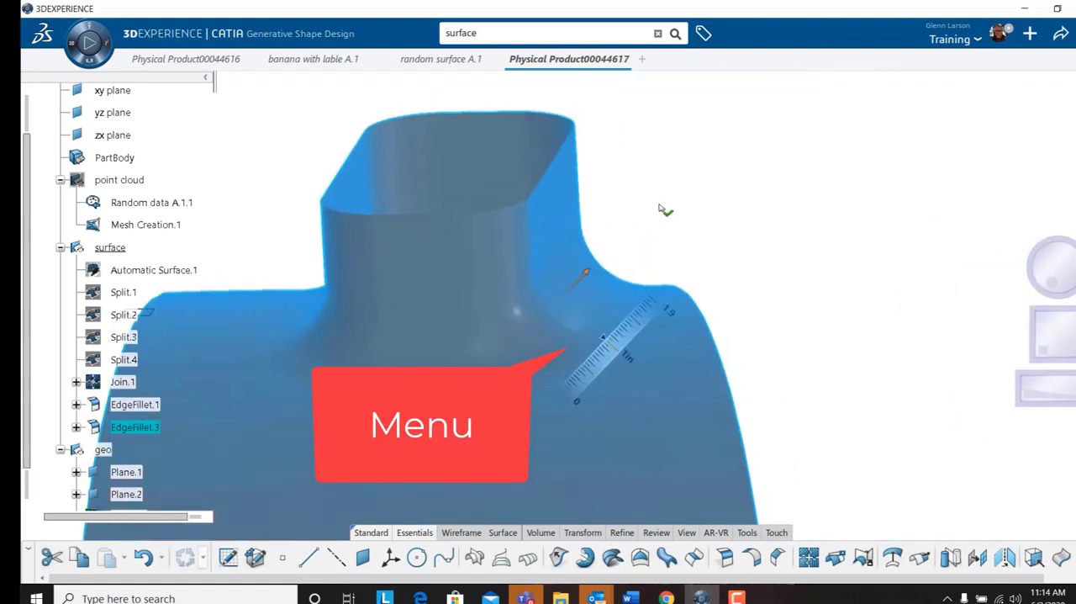
drag(631, 362, 607, 338)
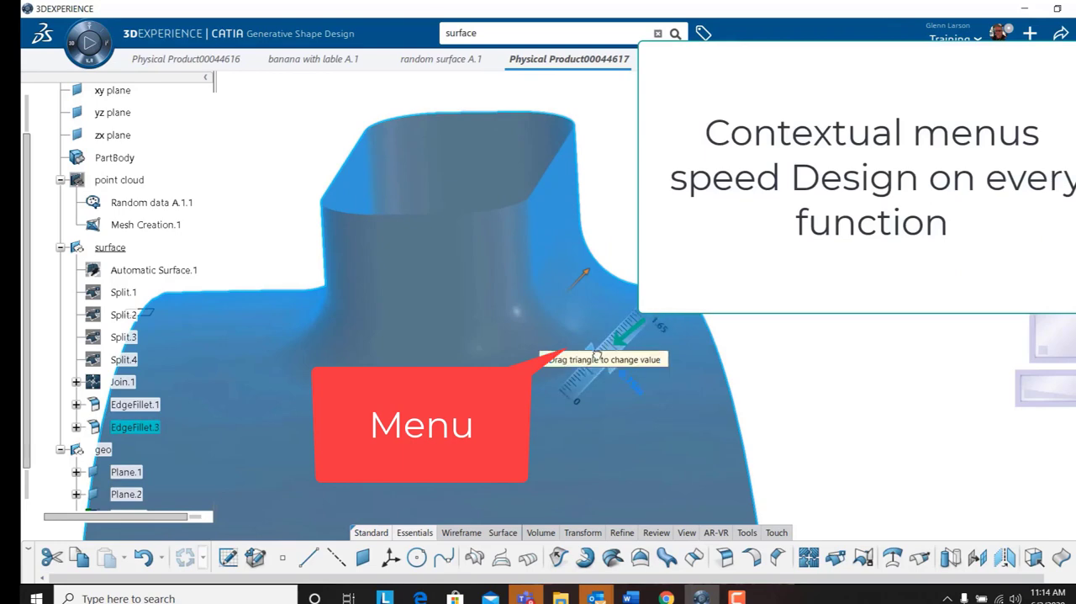
click(748, 257)
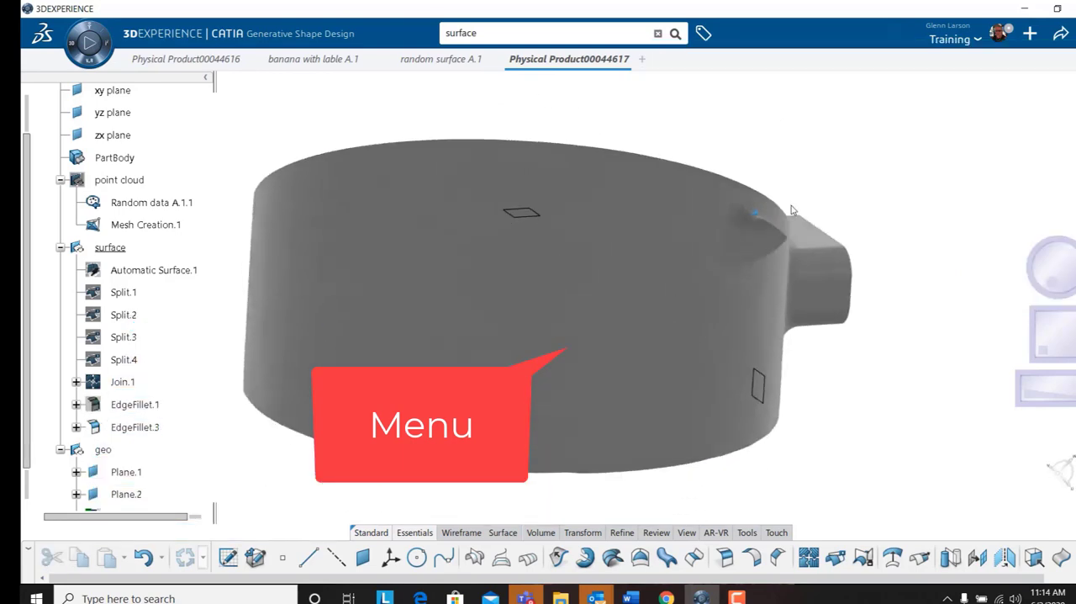
middle_drag(792, 207, 793, 198)
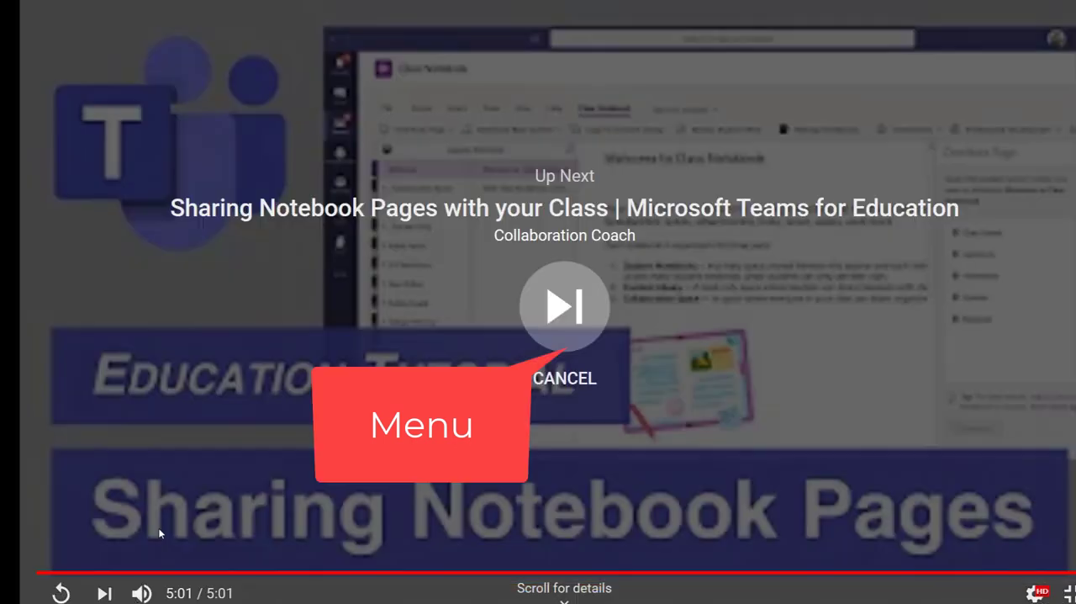